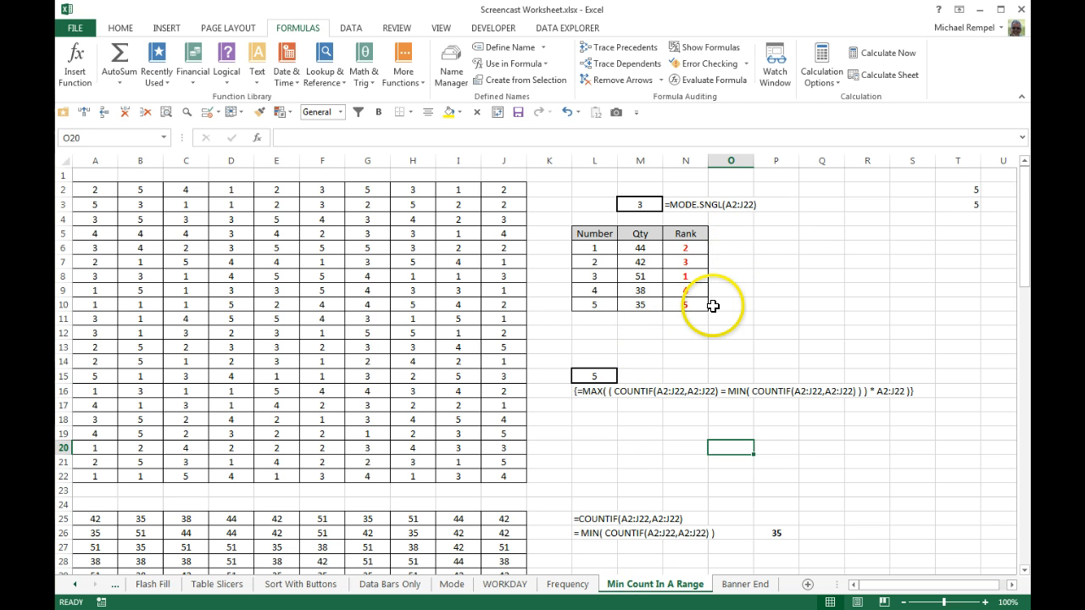
Examine the number grid A2:J22 and the MODE.SNGL formula in M3 that finds its most frequent value.
drag(89, 188, 507, 477)
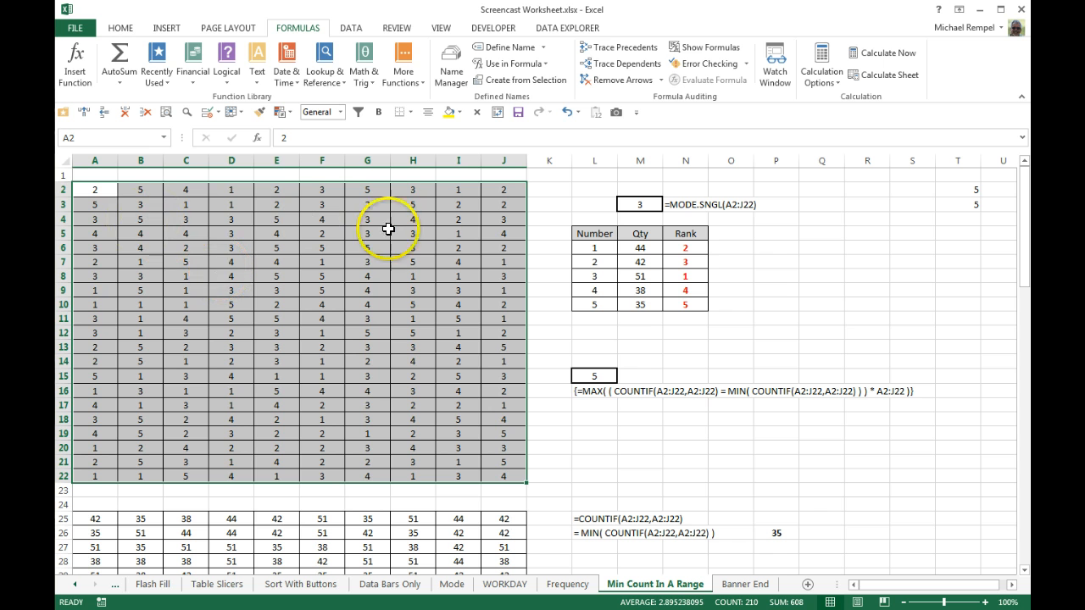
click(757, 334)
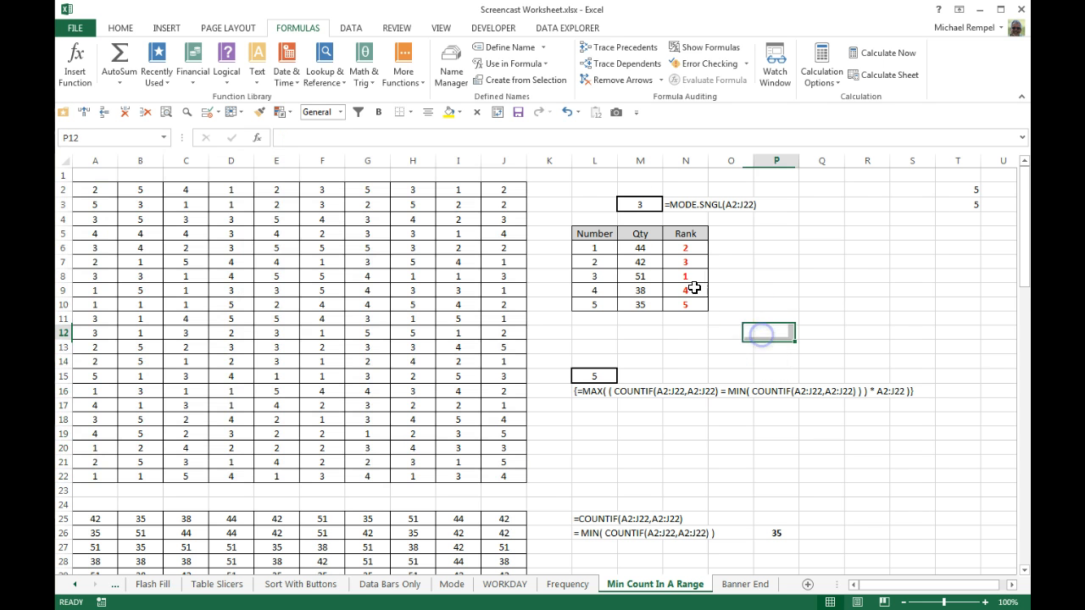
drag(594, 190, 766, 213)
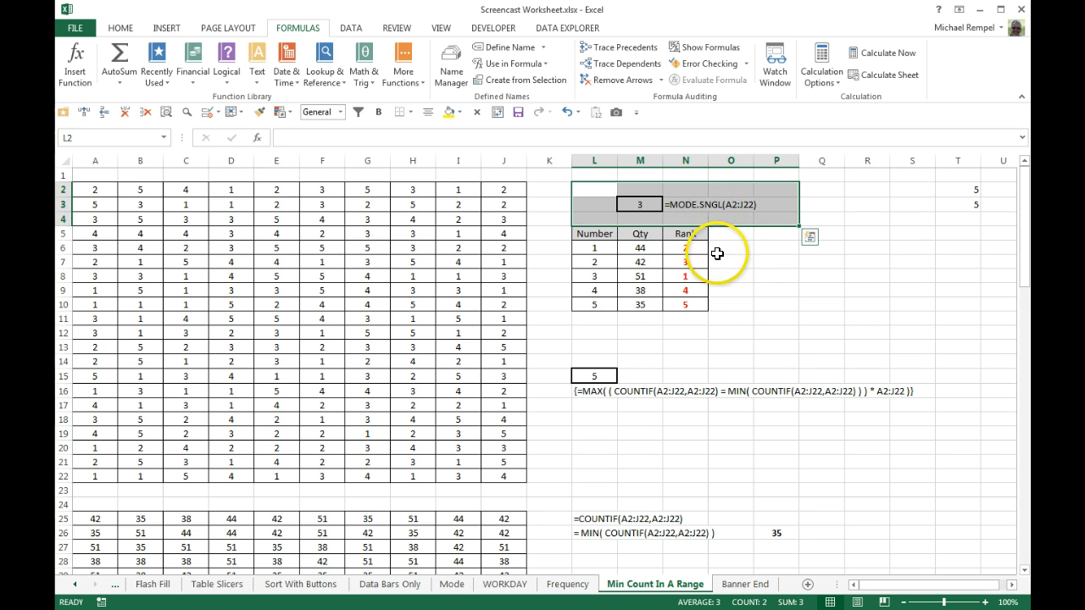
click(728, 289)
click(639, 205)
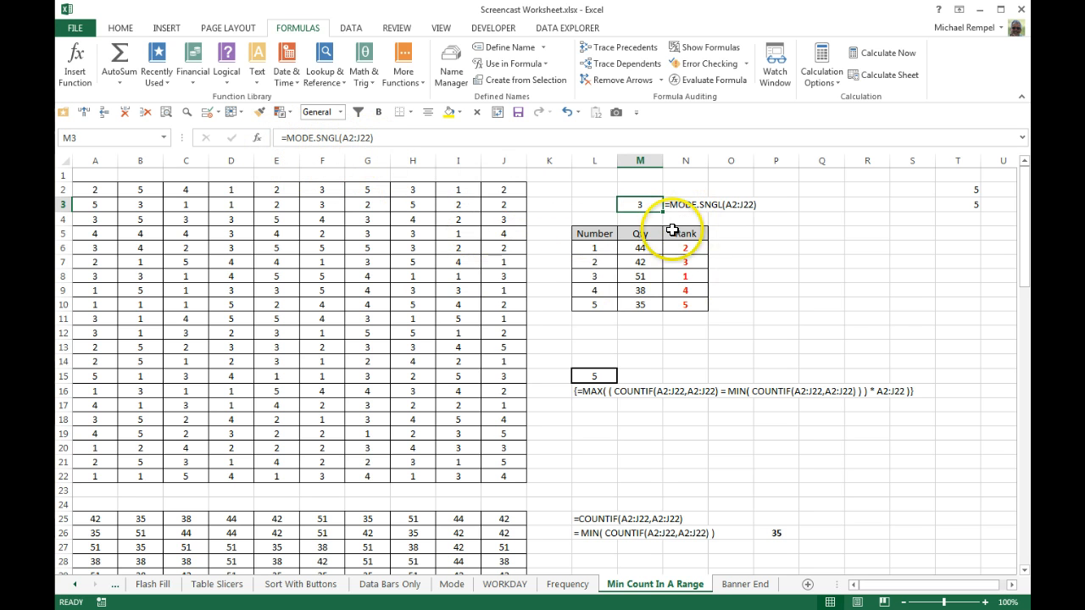
click(650, 346)
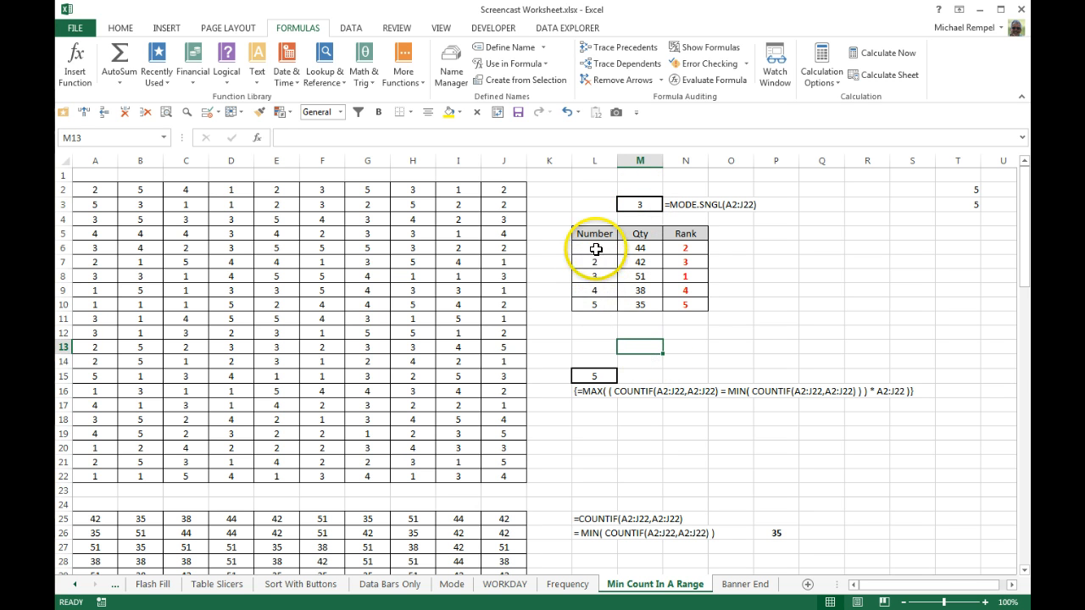
Examine the Number/Qty/Rank table: the numbers in L6:L10, the COUNTIF formula in M6, and the rows for numbers 3 and 5.
drag(594, 248, 600, 303)
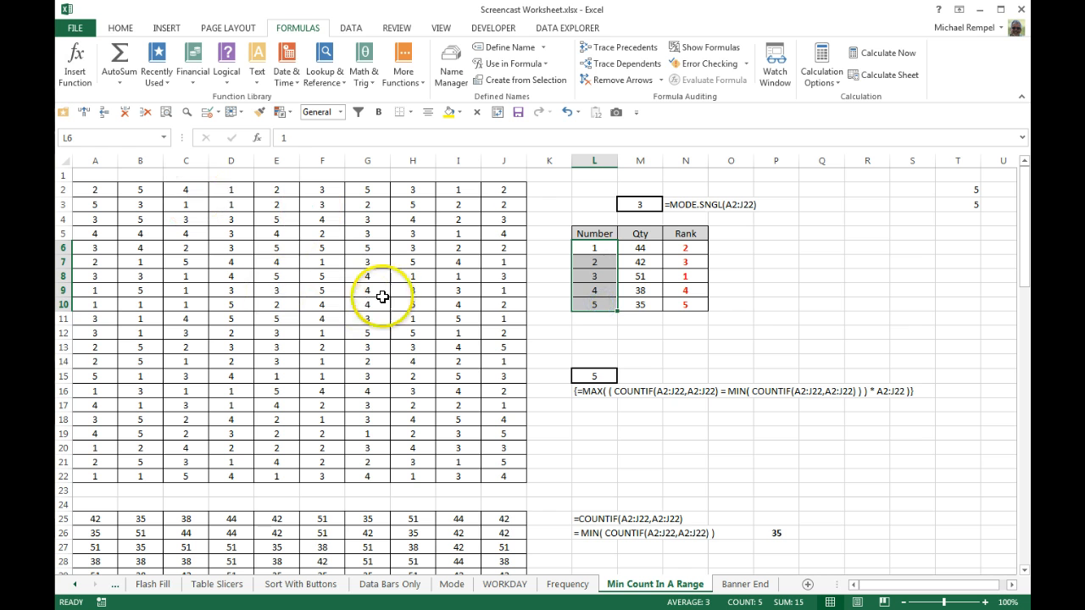
click(637, 248)
click(636, 248)
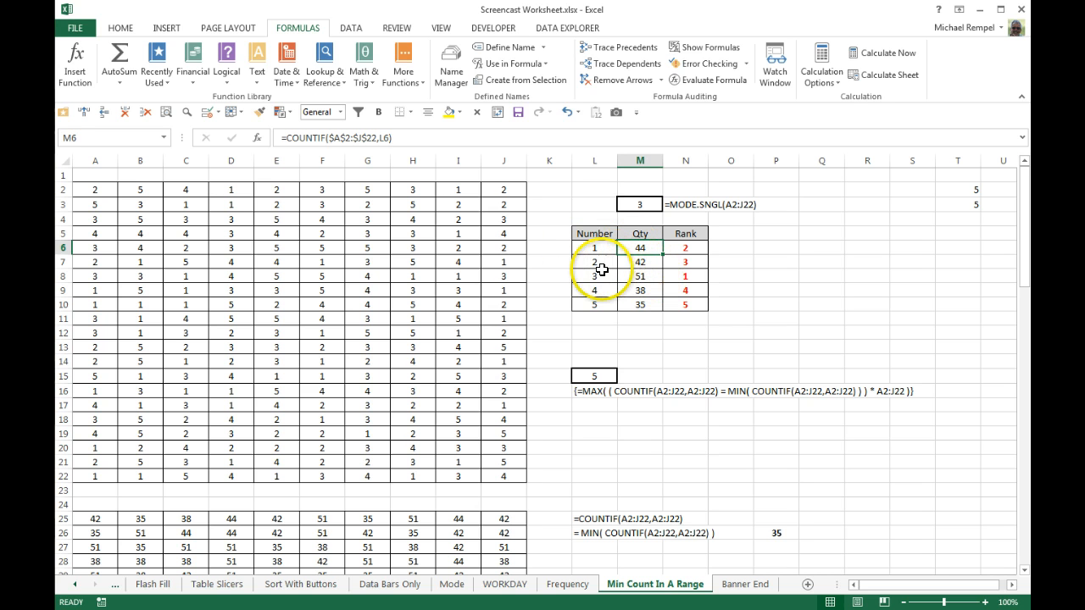
drag(596, 276, 635, 279)
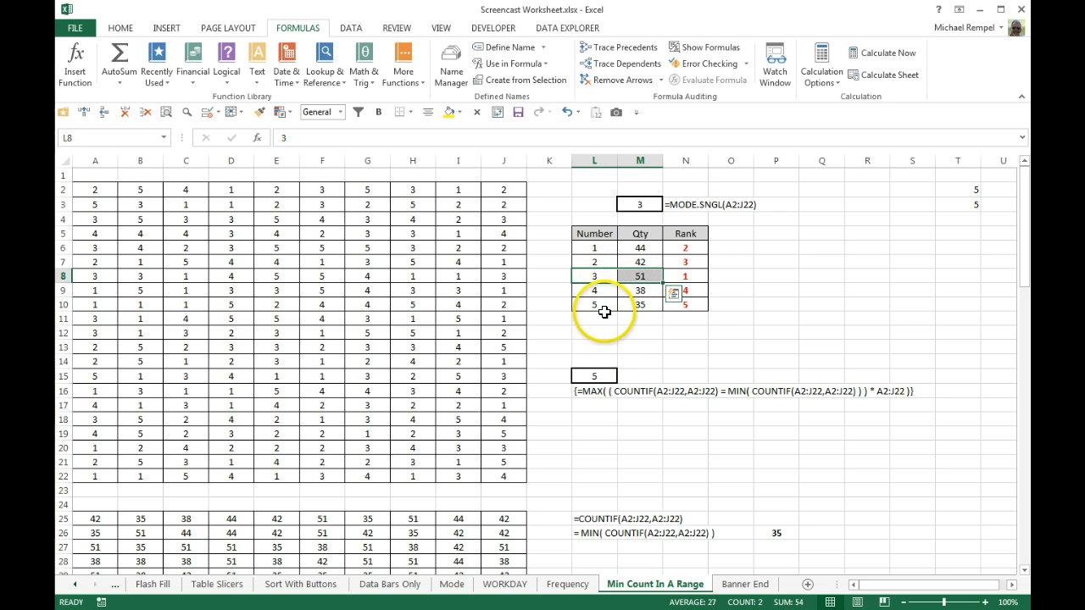
drag(595, 304, 628, 302)
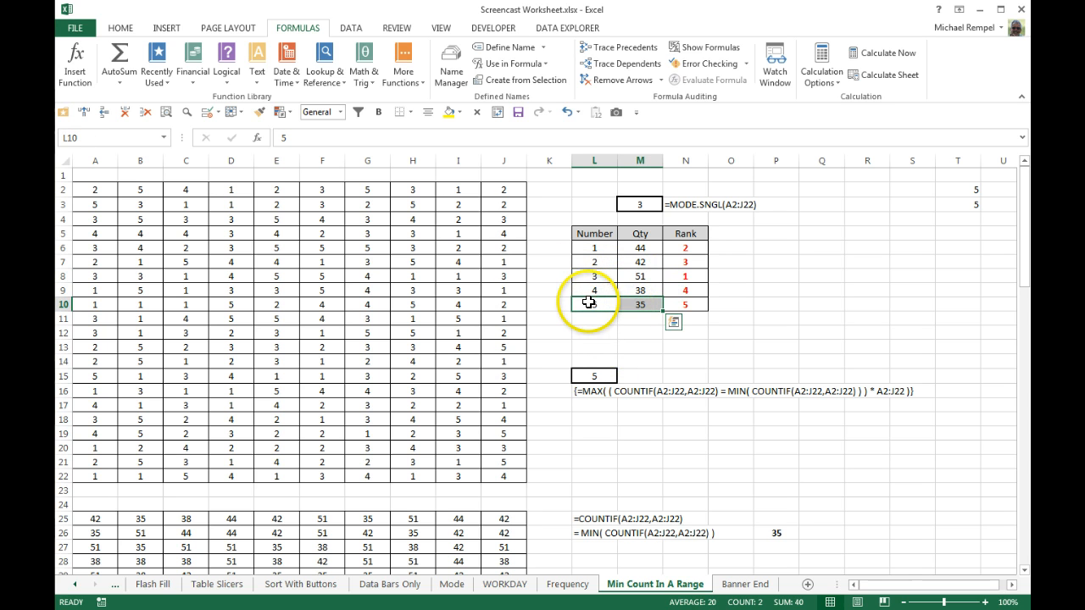
click(595, 331)
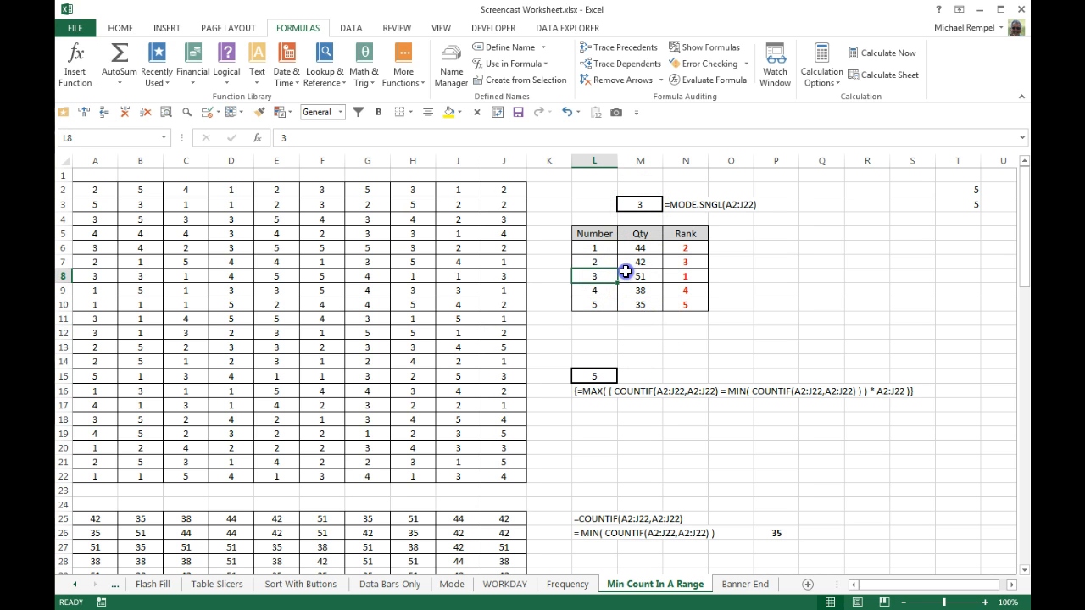
drag(593, 276, 637, 276)
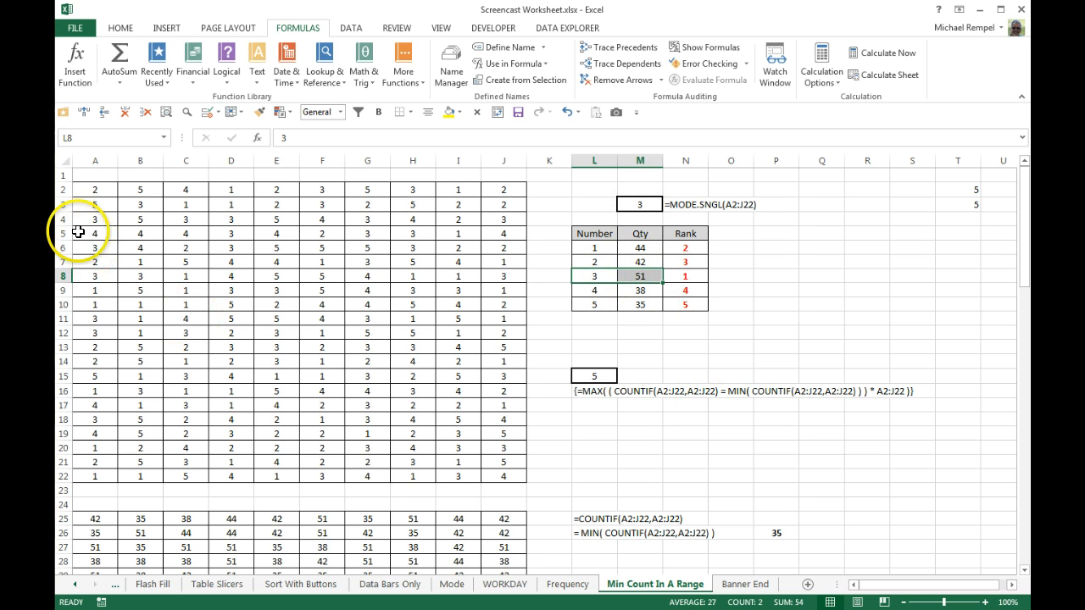
click(823, 320)
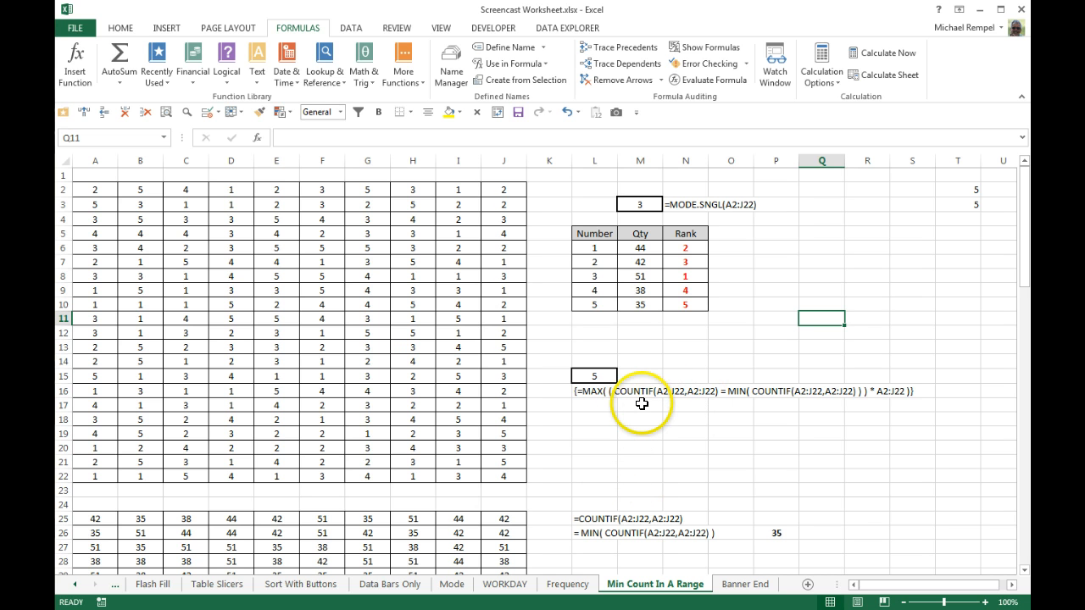
Start a COUNTIF formula in L18 to view its required arguments, and cancel the entry.
click(597, 420)
text(=count)
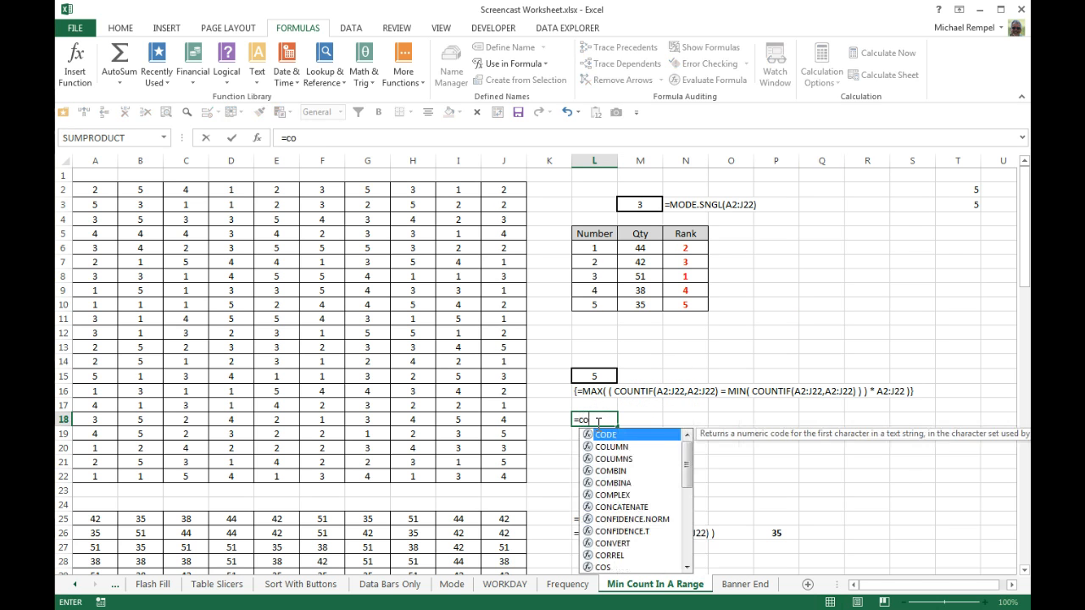
key(Down)
key(Down)
key(Down)
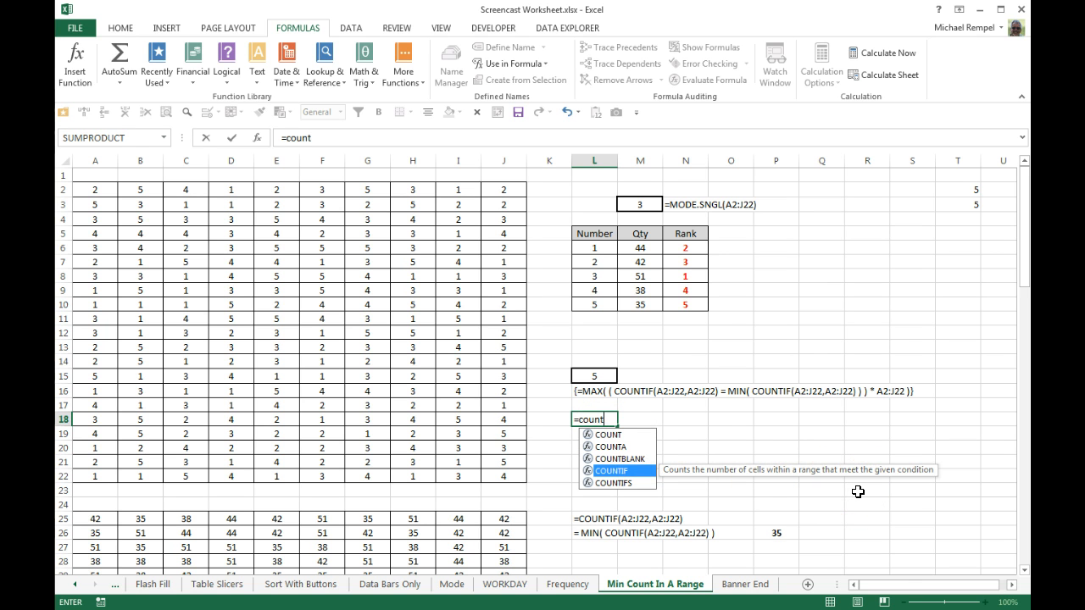
key(Tab)
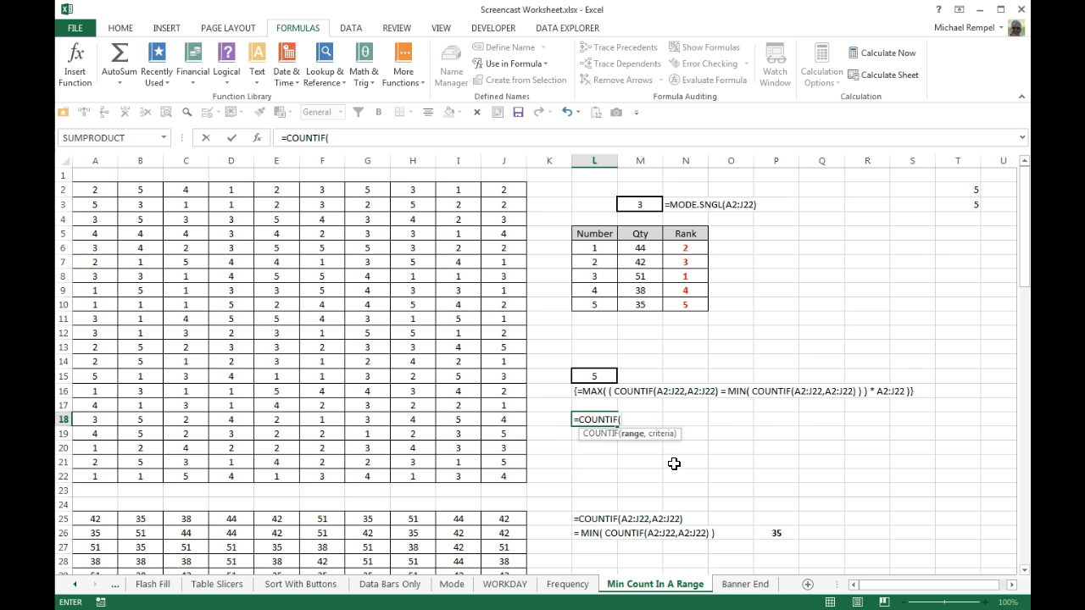
key(Escape)
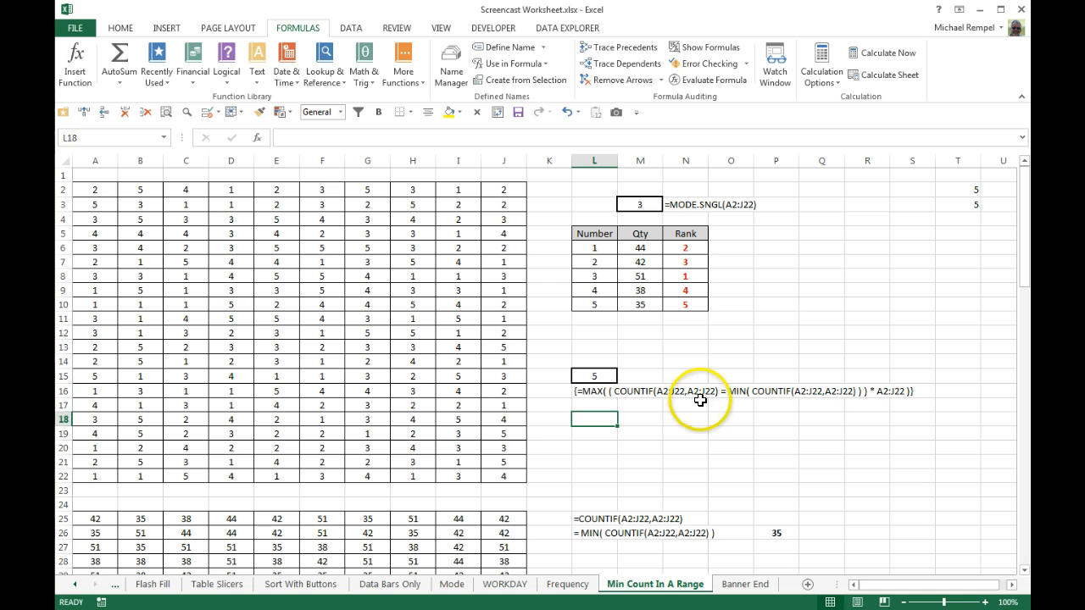
Highlight A2:J22, evaluate the first COUNTIF expression of the L15 array formula with Evaluate Formula, and close the evaluation.
drag(100, 188, 516, 478)
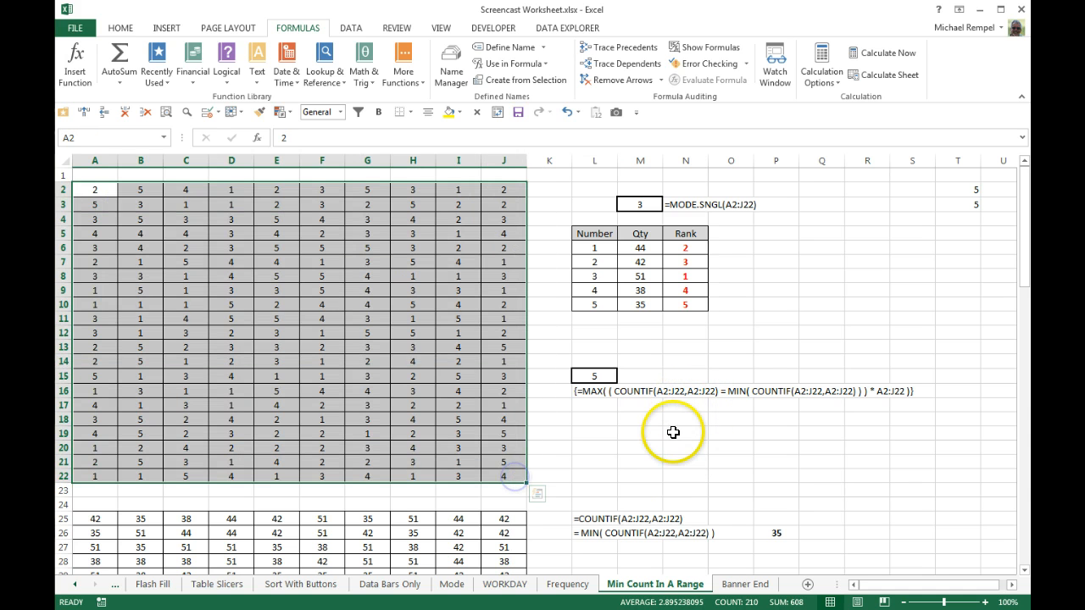
click(673, 432)
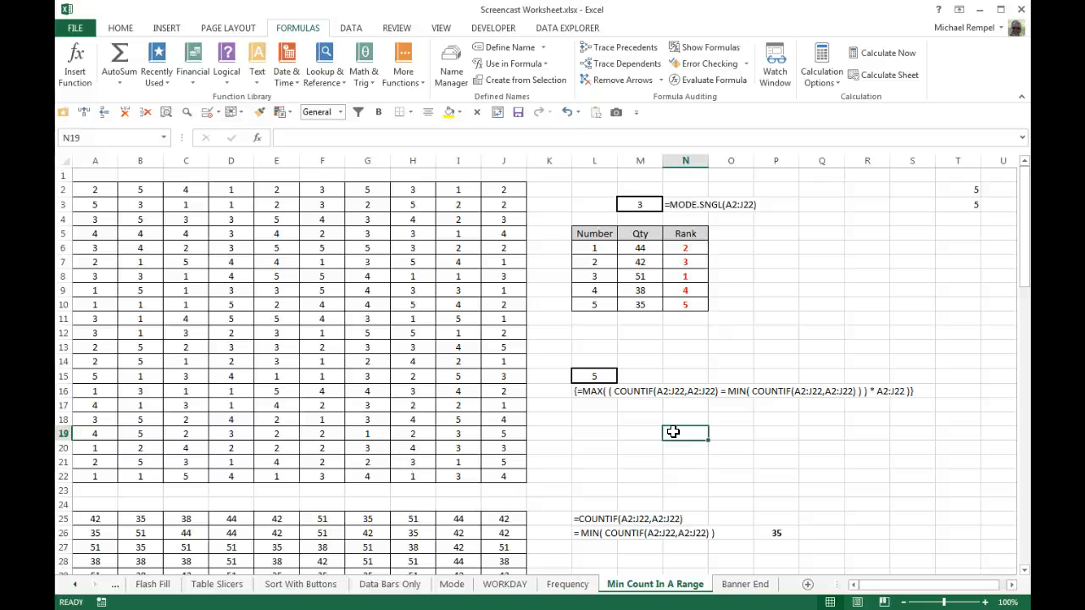
click(590, 372)
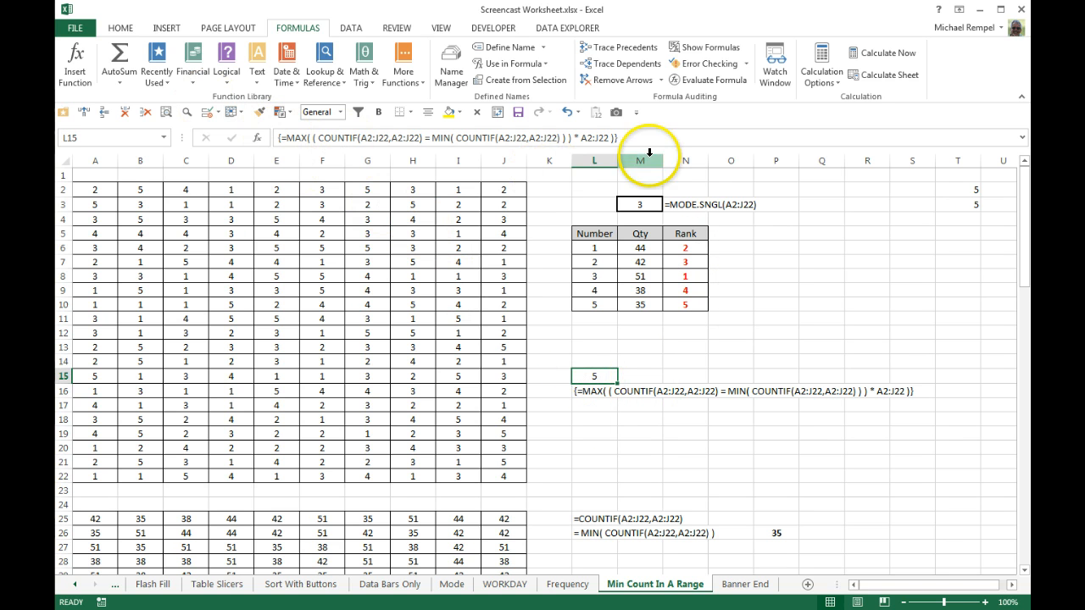
click(711, 83)
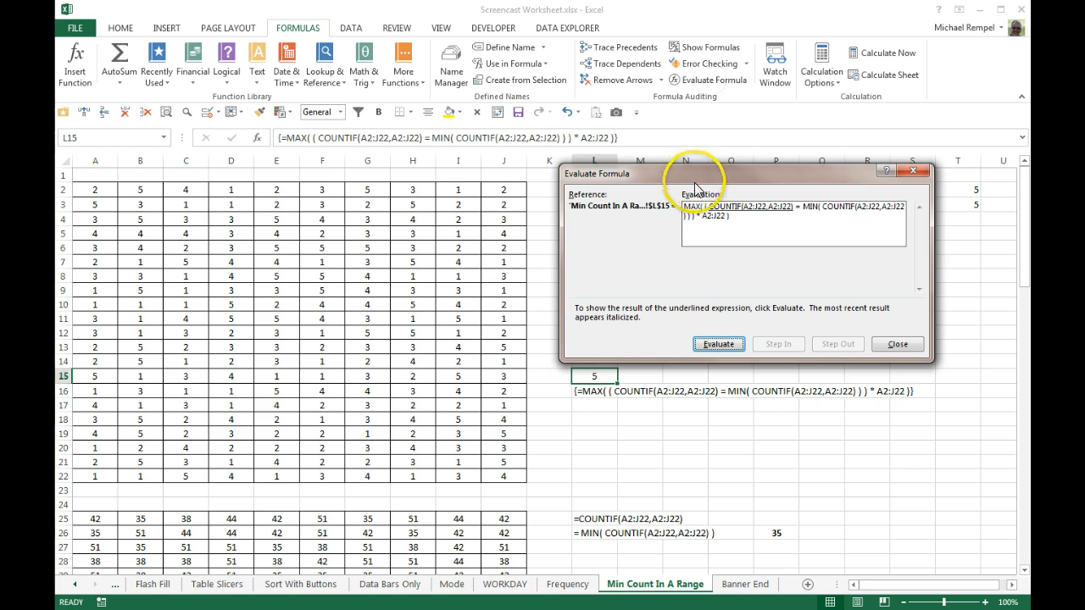
drag(694, 183, 678, 140)
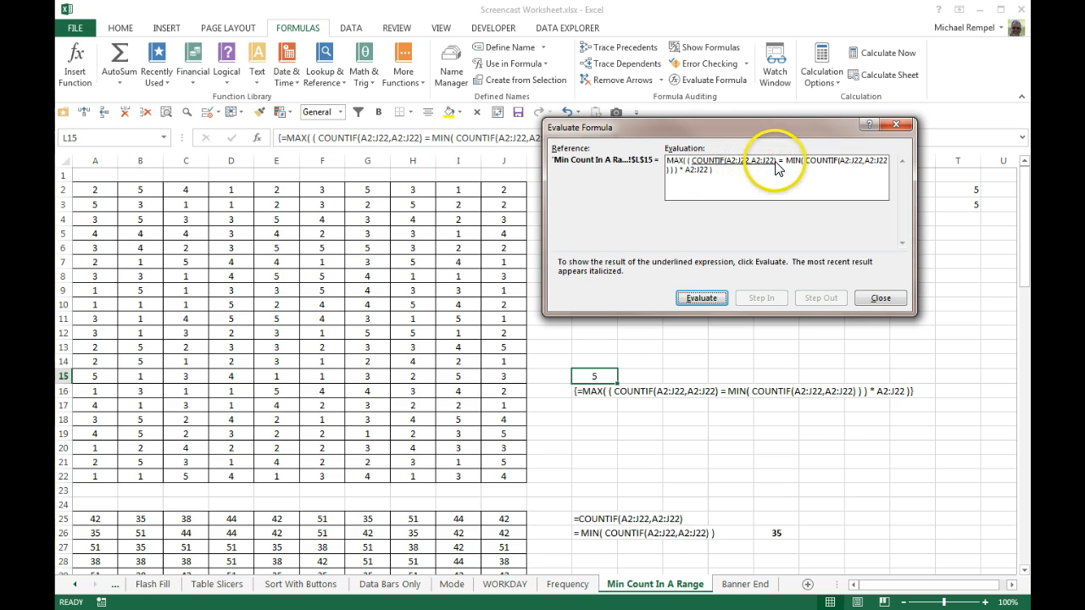
click(706, 300)
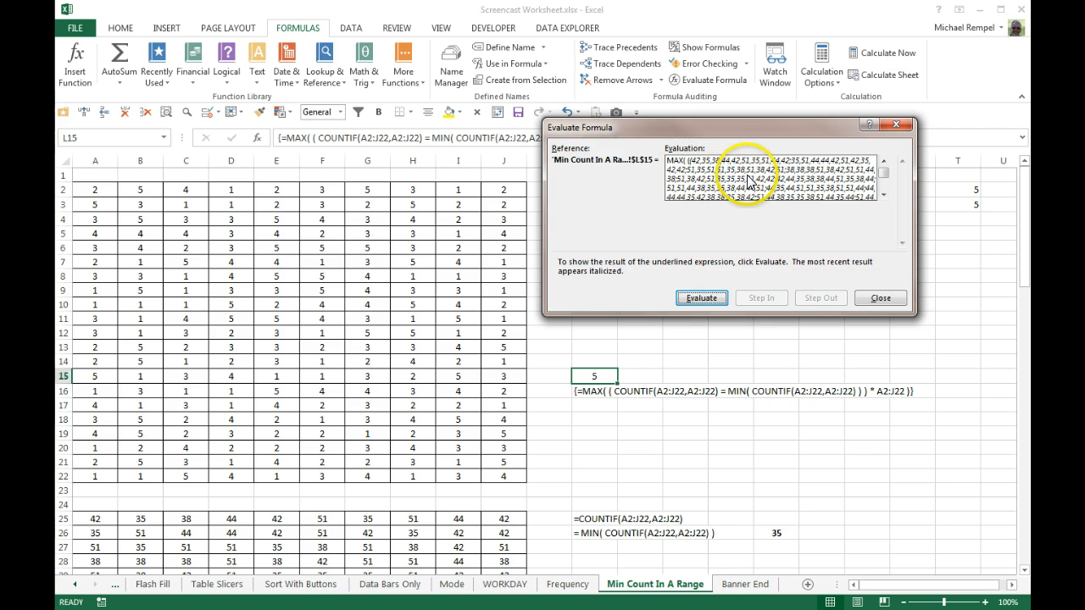
click(878, 298)
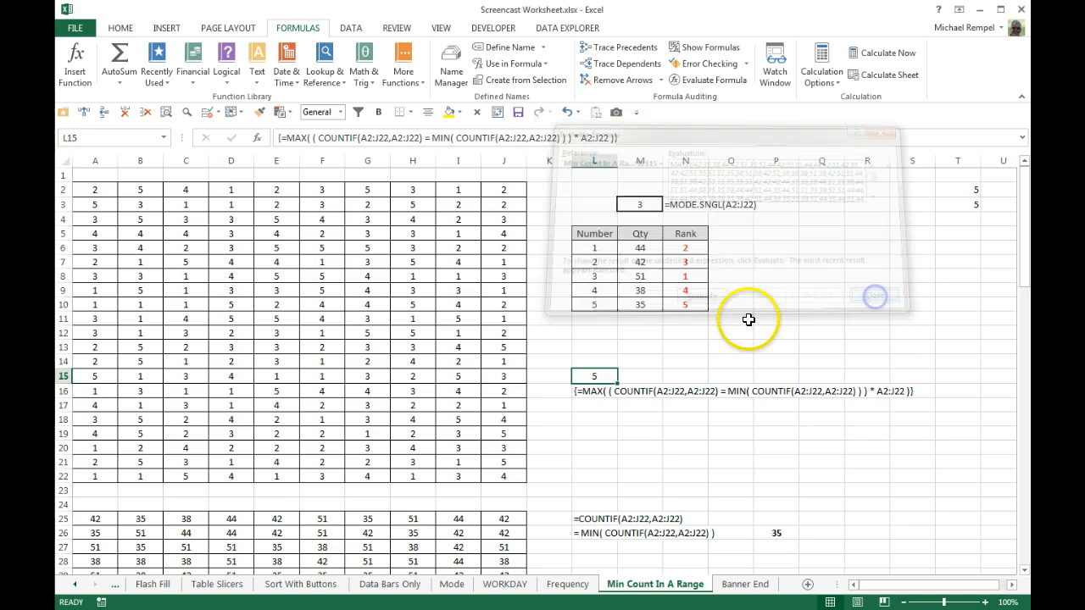
Compare the grid values in A2, B2 and C2 with the per-cell counts laid out in A25:J45.
click(99, 190)
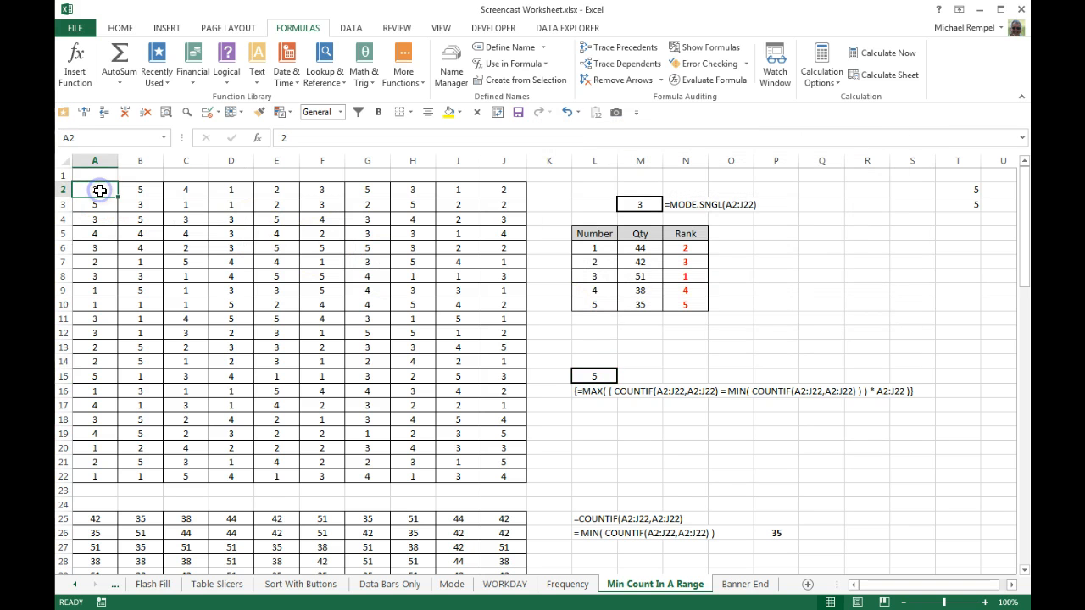
click(136, 191)
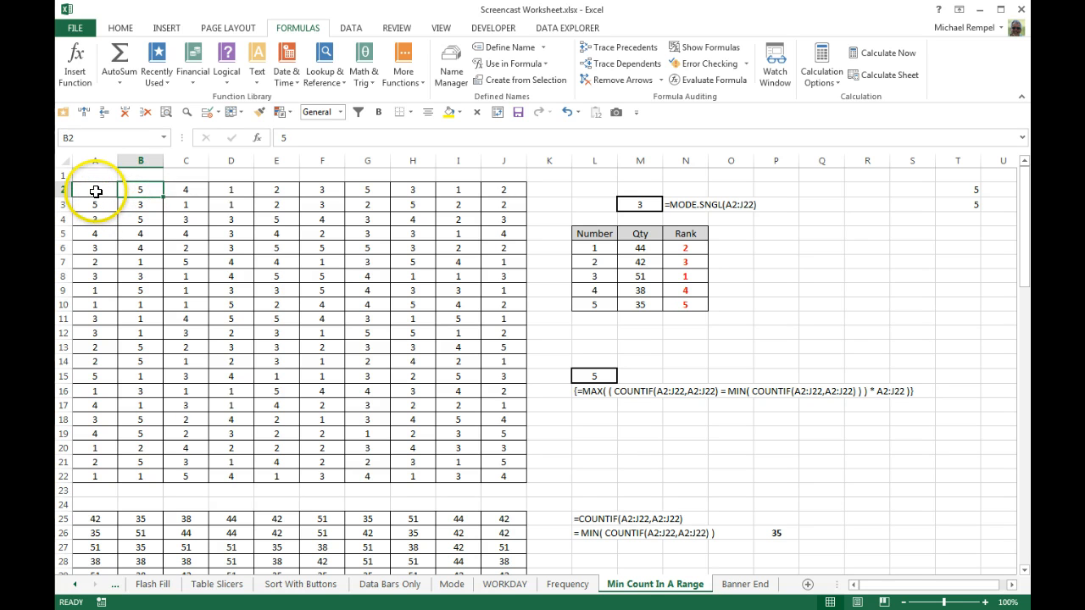
click(95, 191)
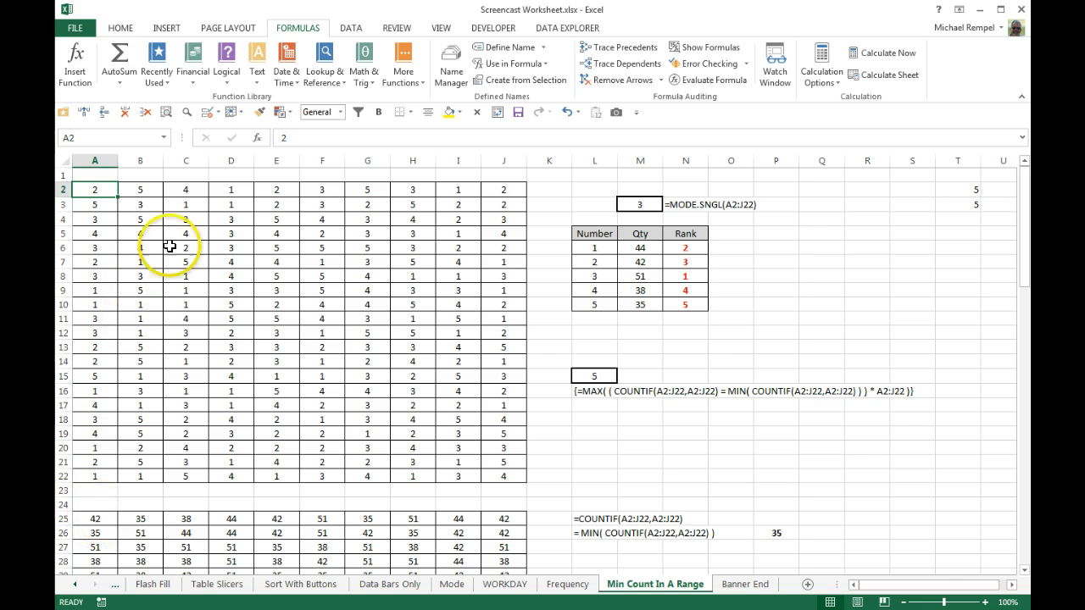
click(177, 193)
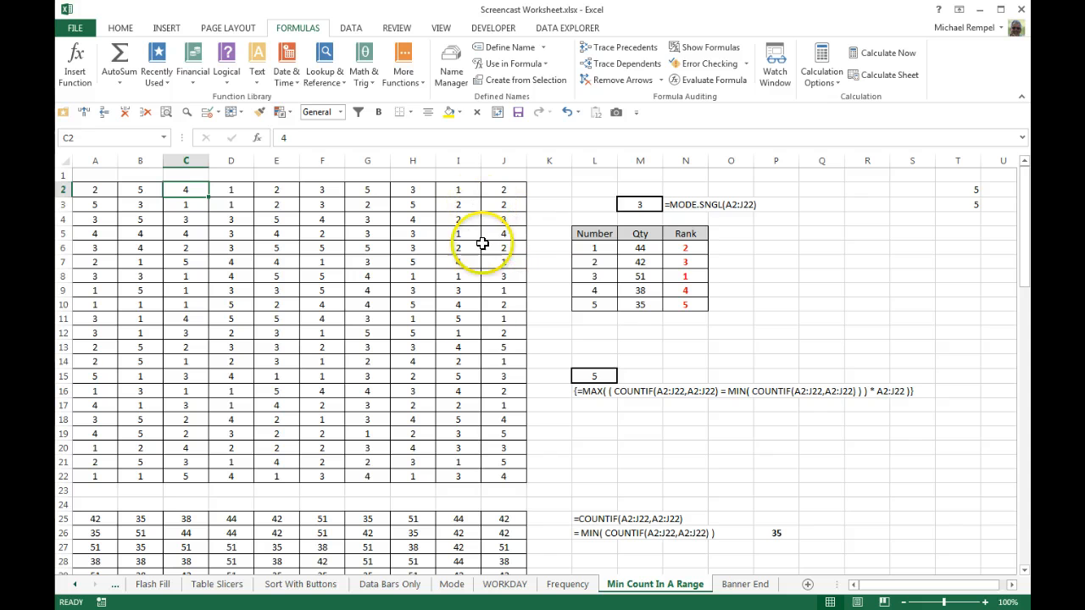
scroll(498, 449, down, 7)
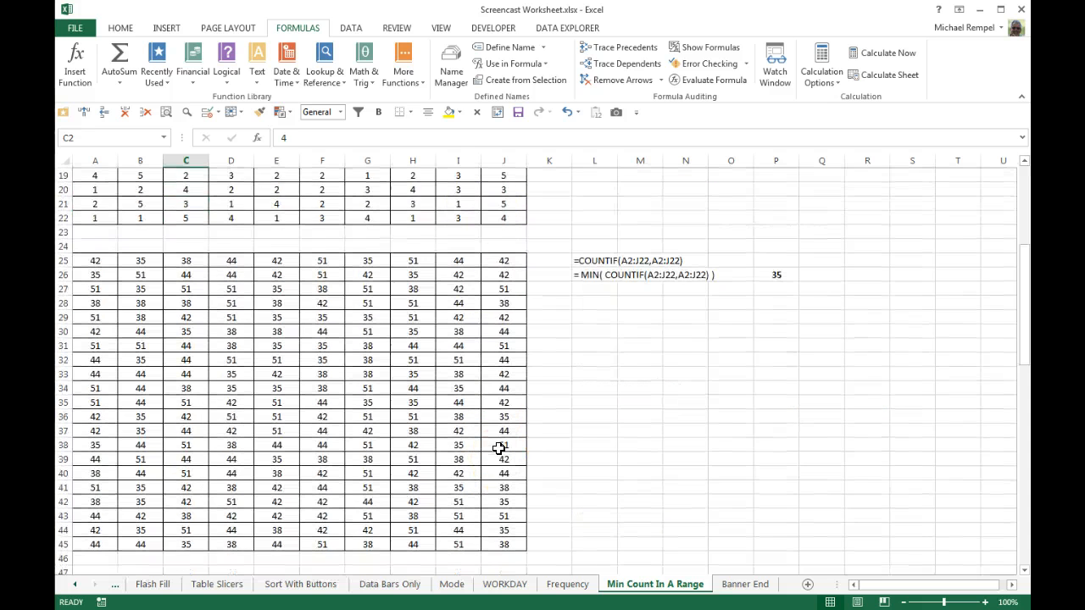
drag(112, 223, 503, 507)
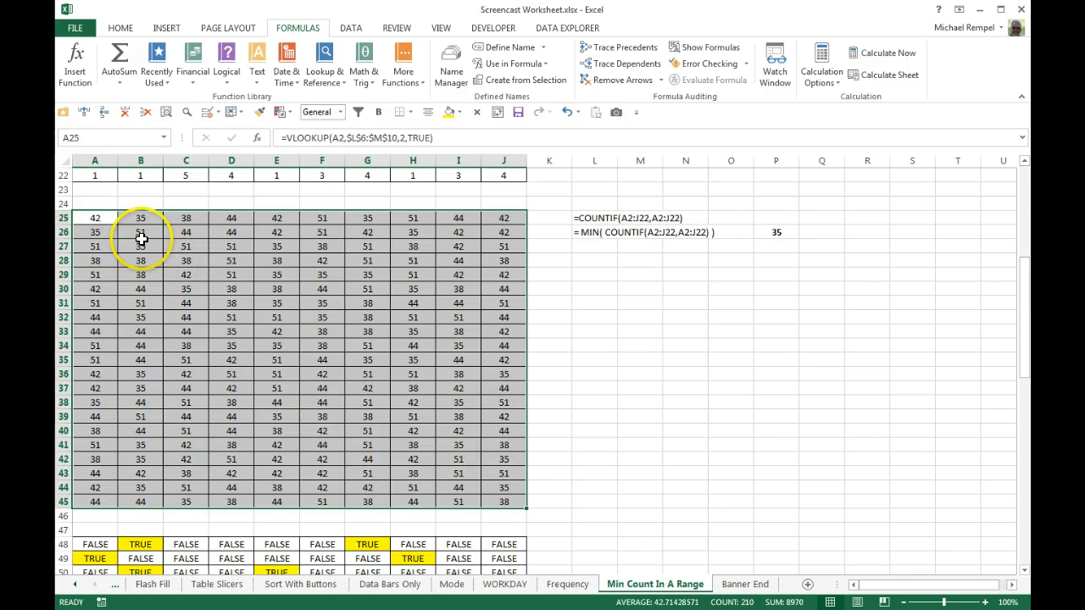
scroll(230, 355, up, 7)
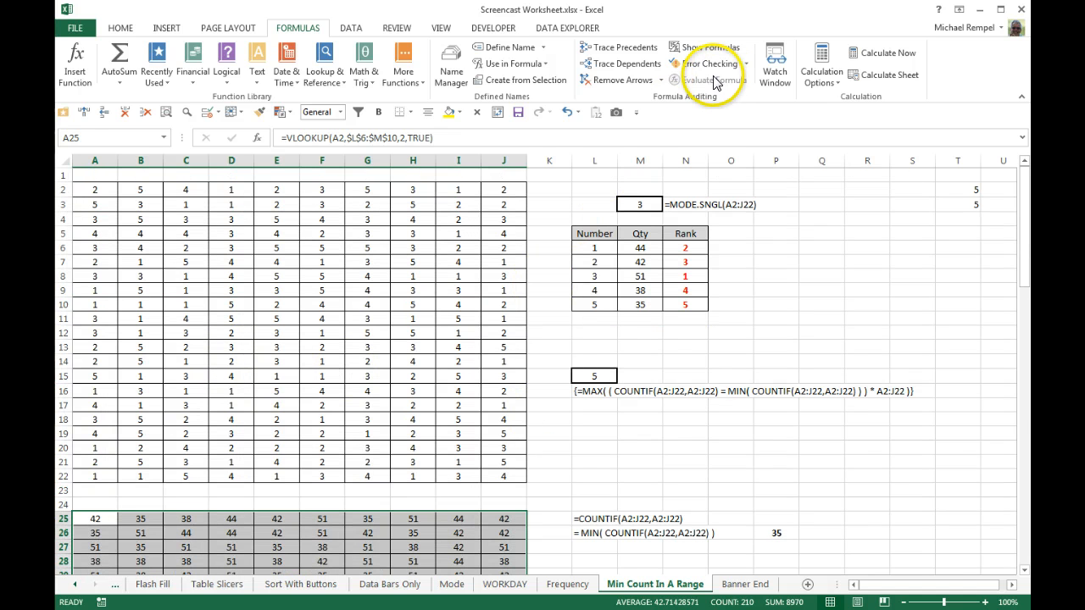
Evaluate the first COUNTIF expression of the L15 array formula with Evaluate Formula and read through the resulting array.
click(599, 376)
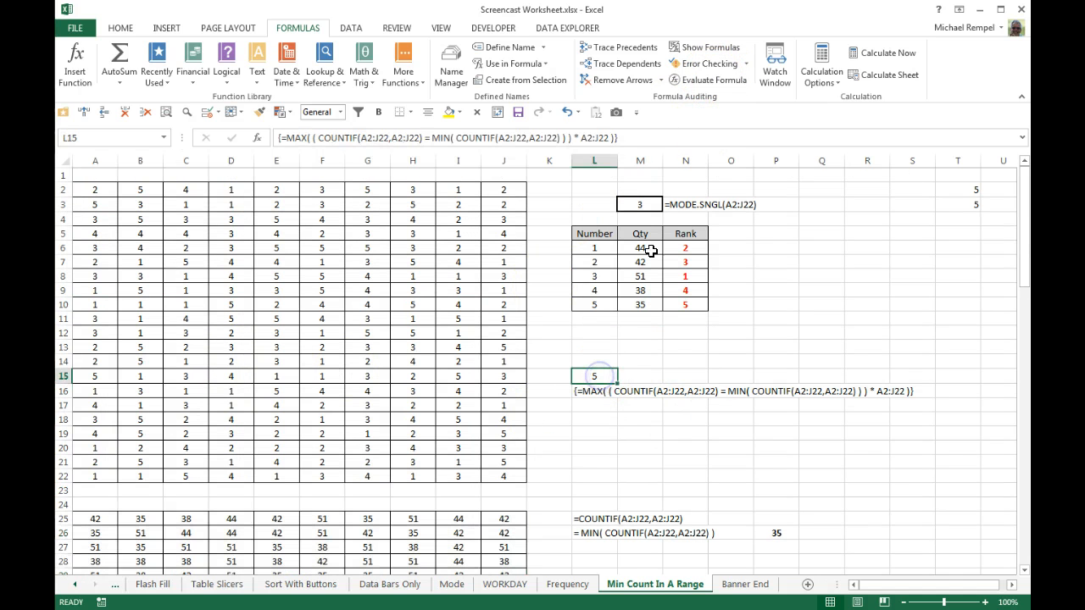
click(700, 79)
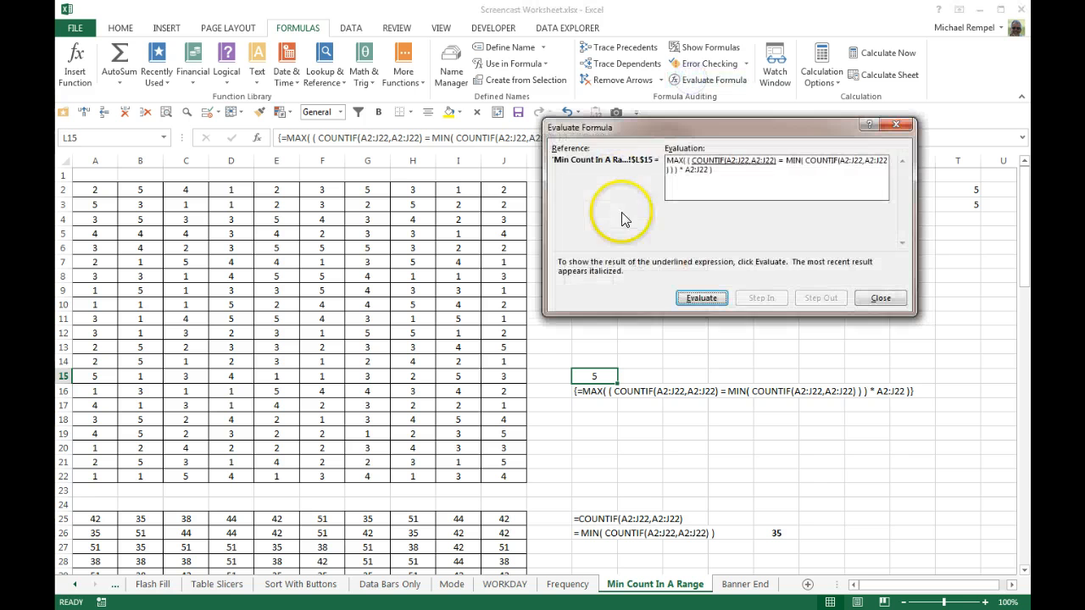
click(702, 297)
click(883, 196)
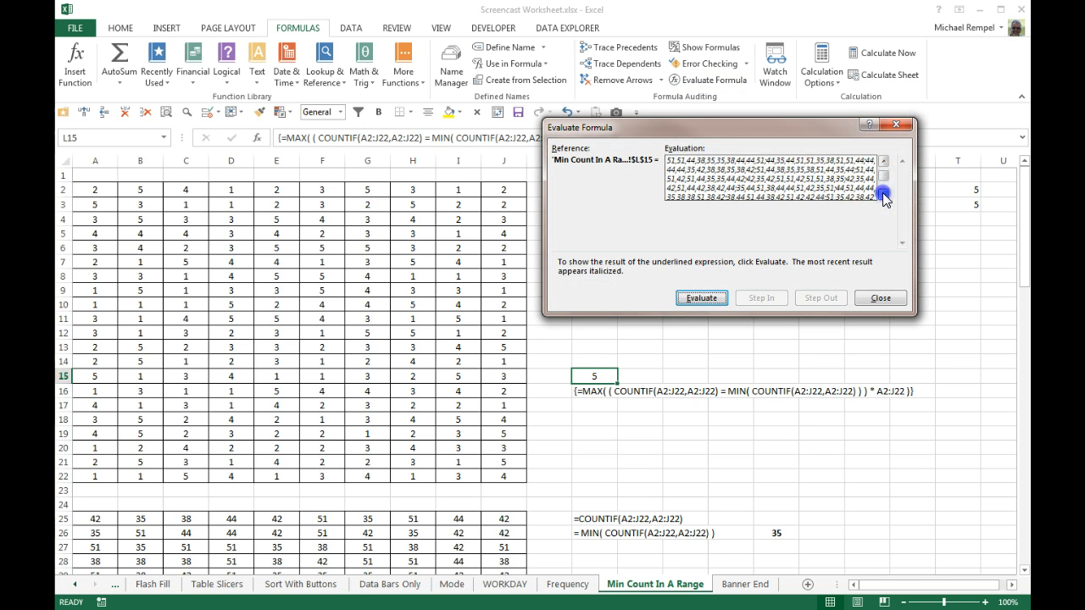
click(884, 196)
click(883, 196)
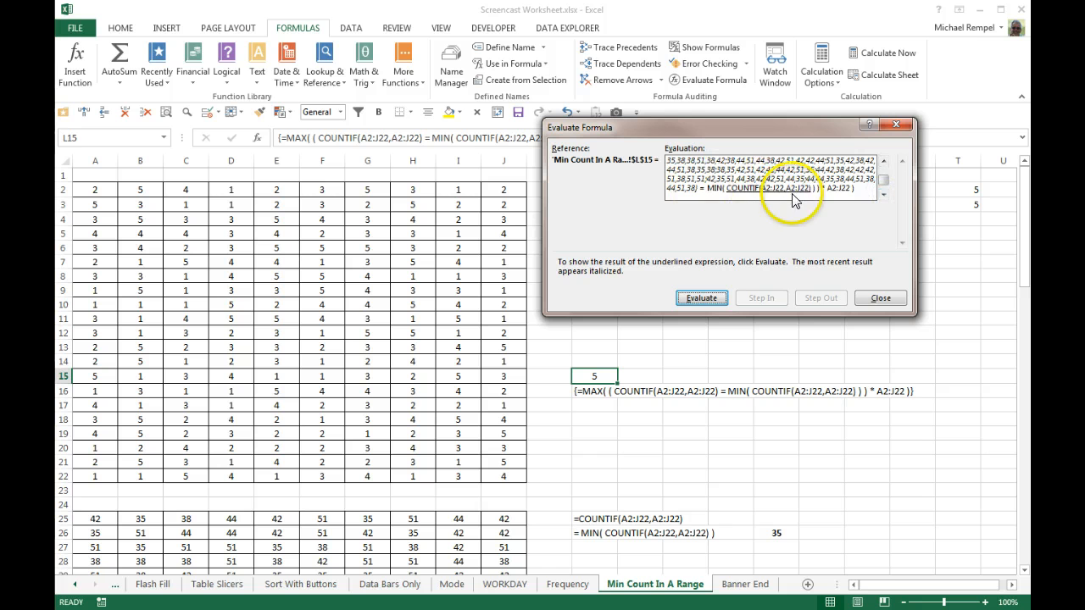
Evaluate the second COUNTIF expression, nested inside MIN, and read through both arrays up to the MIN argument.
click(702, 299)
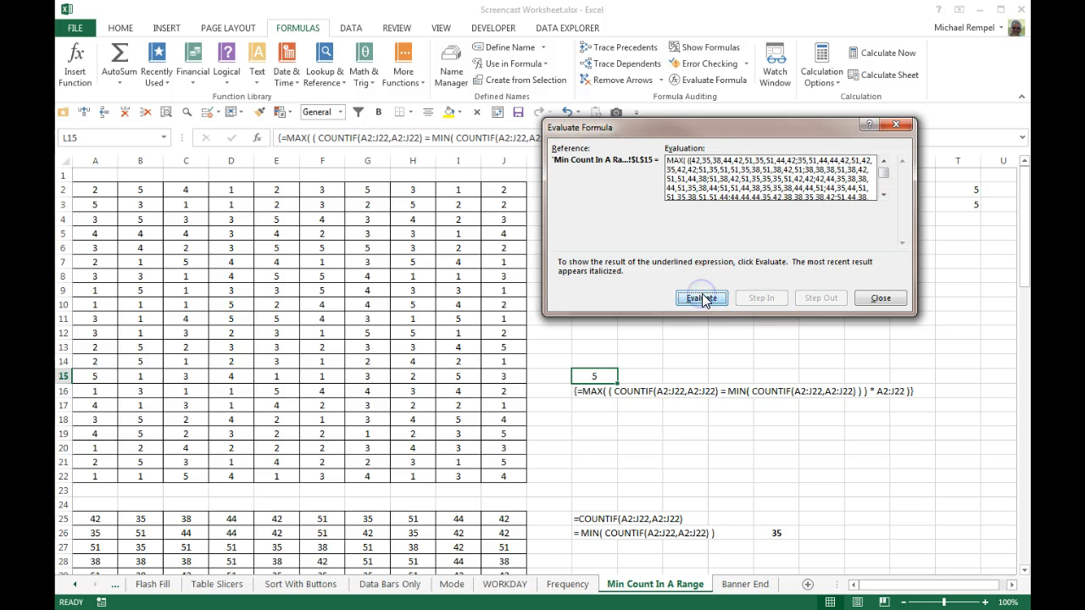
click(884, 194)
click(883, 195)
click(882, 196)
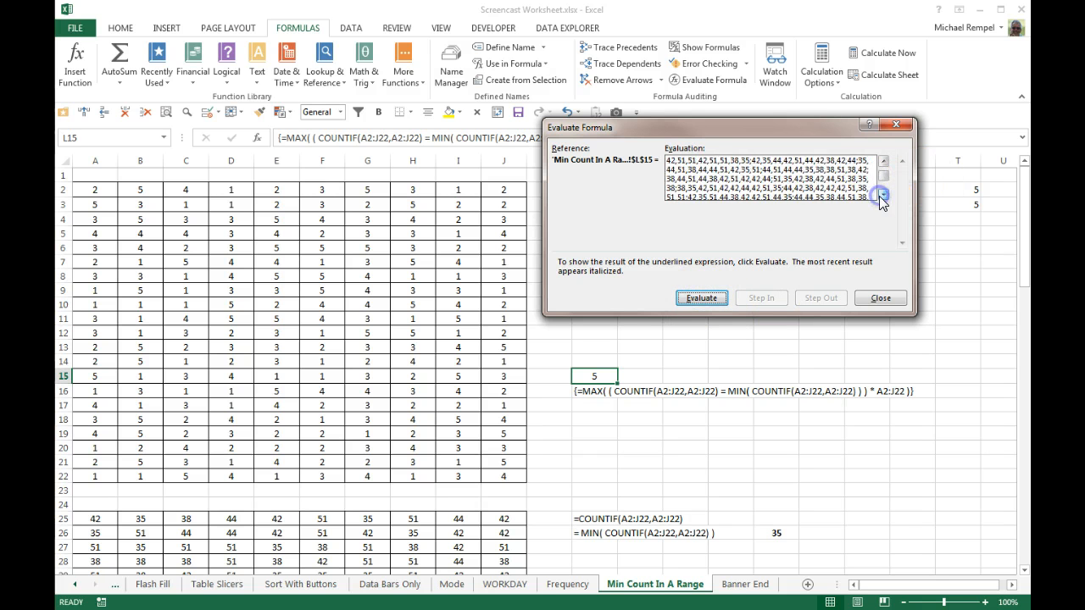
click(879, 196)
click(882, 195)
click(882, 195)
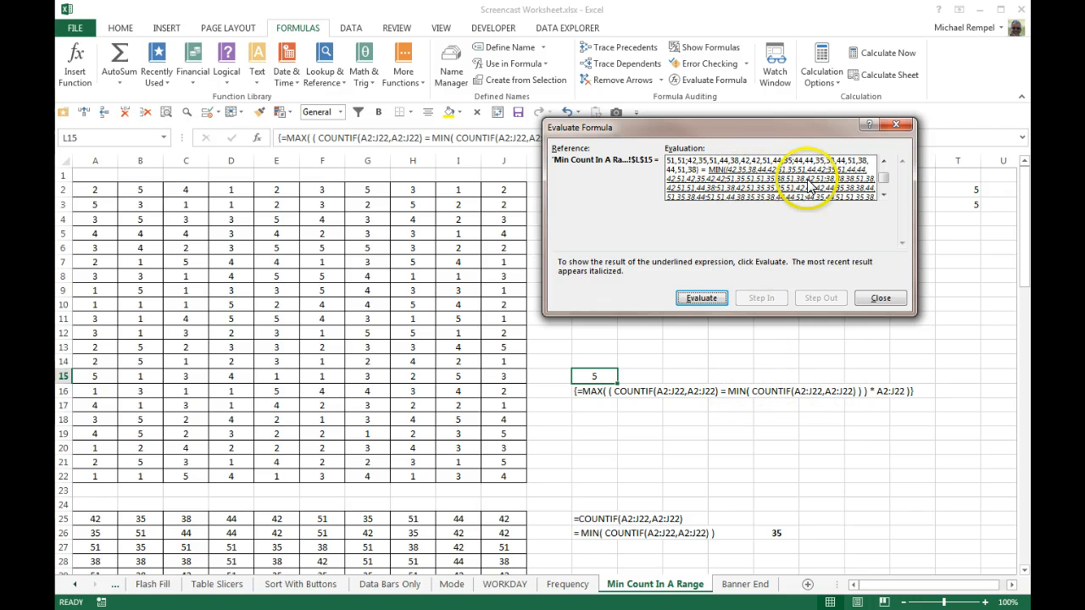
Evaluate the MIN expression, inspect the comparison between the counts array and the minimum, and close the evaluation.
click(700, 299)
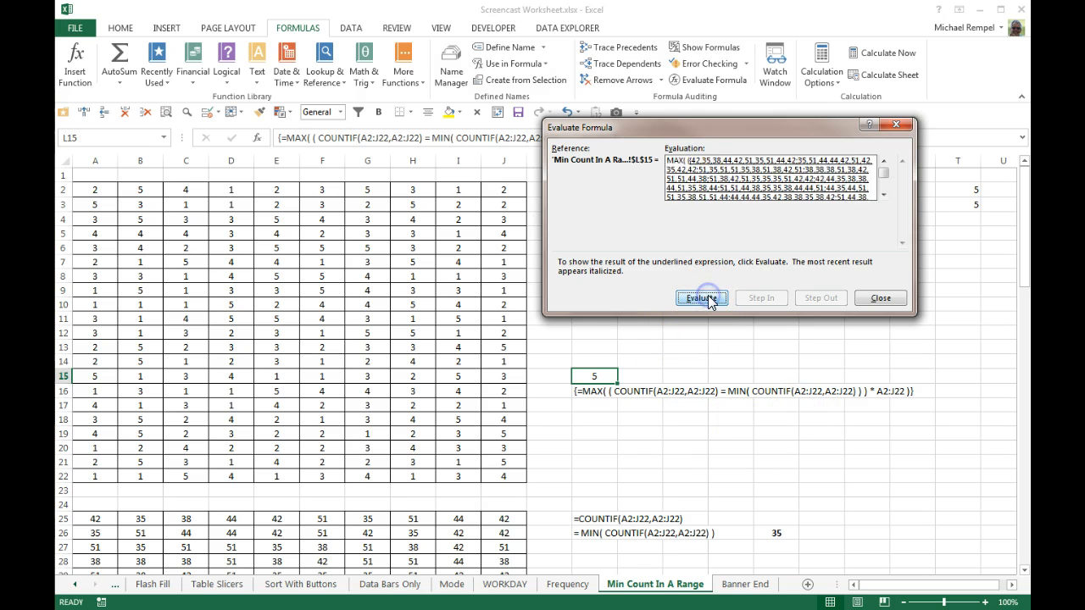
click(883, 195)
click(884, 195)
click(883, 196)
click(883, 196)
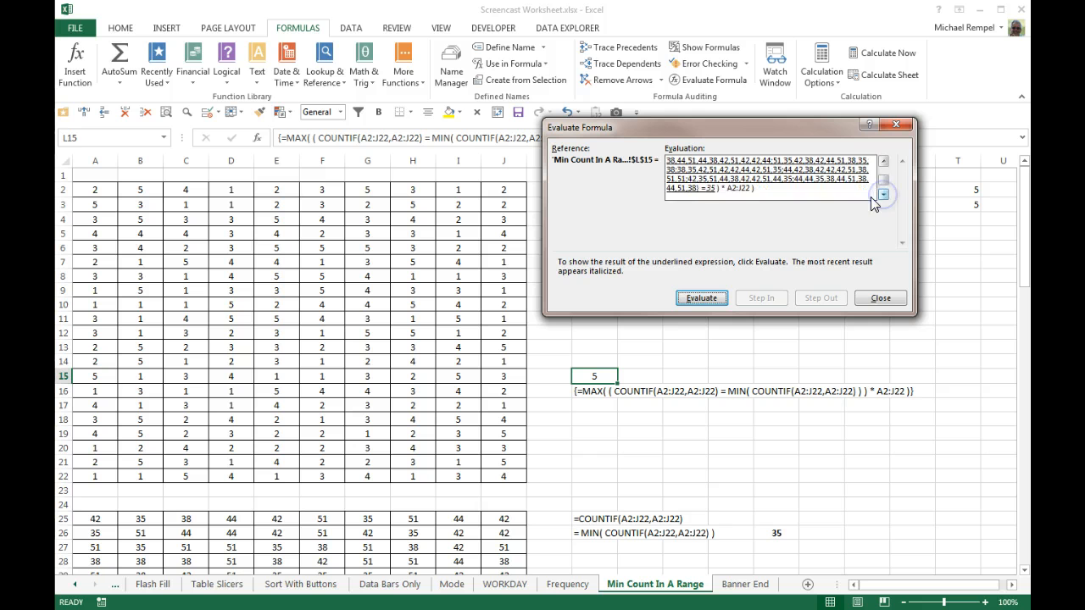
click(687, 189)
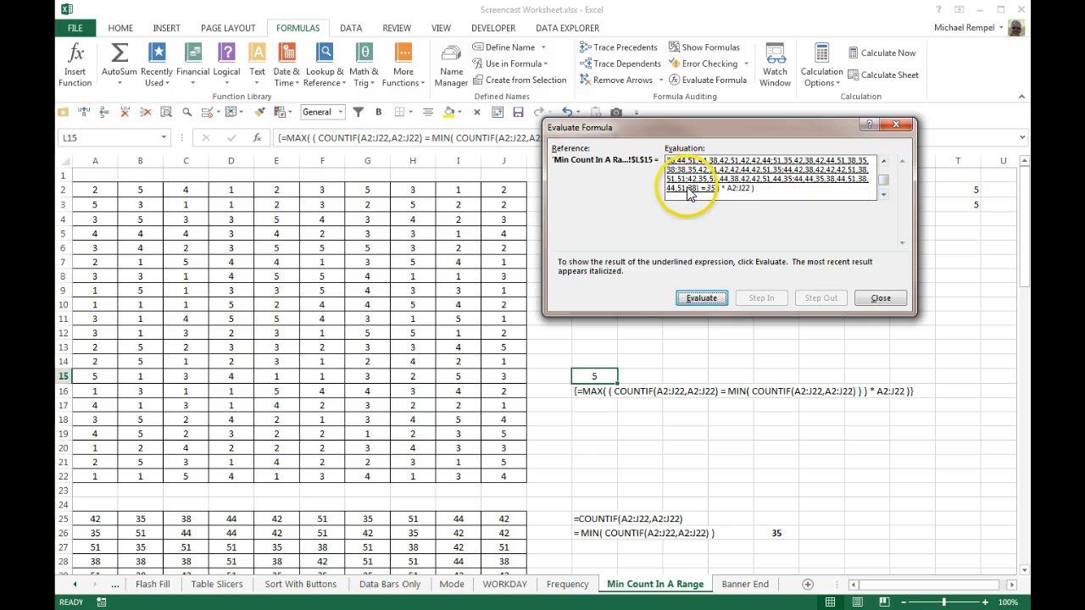
click(881, 298)
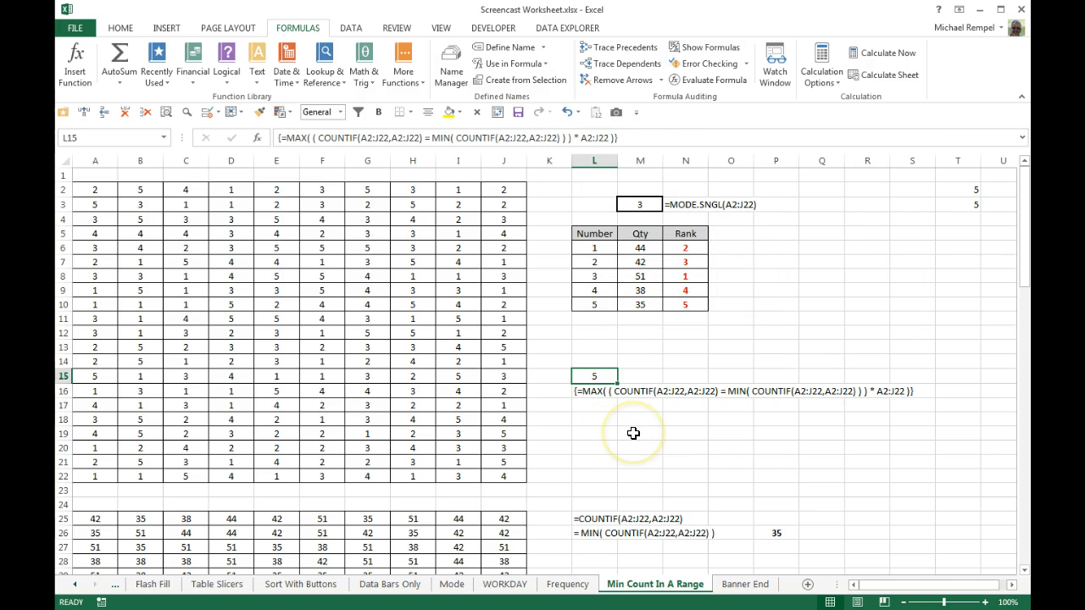
Compare the COUNTIF and MIN parts of the array formula with the counts in A25:J45 and the quantity in M10.
click(632, 402)
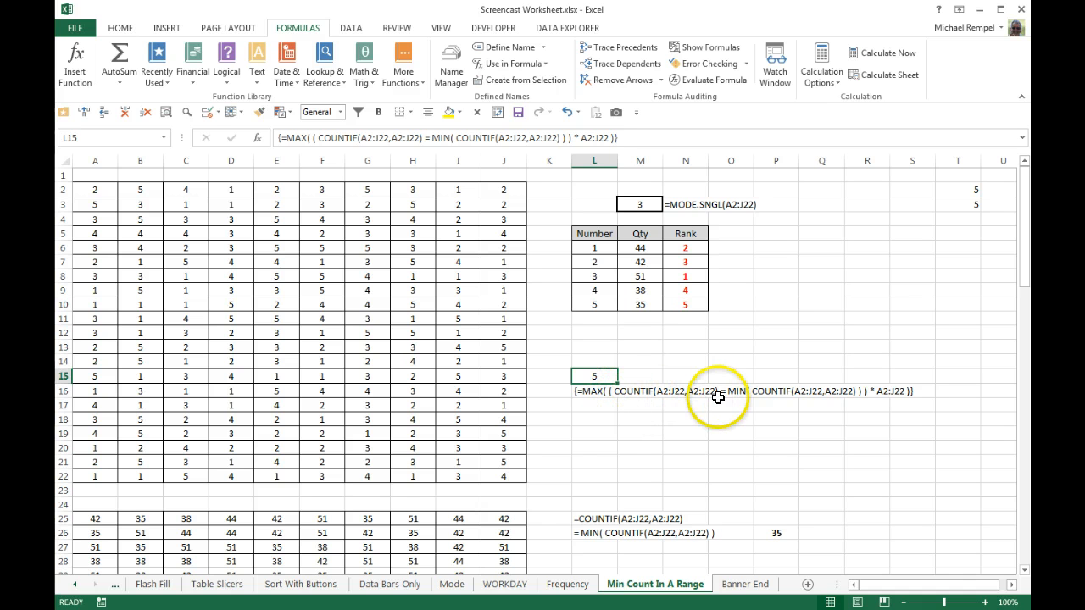
scroll(351, 462, down, 5)
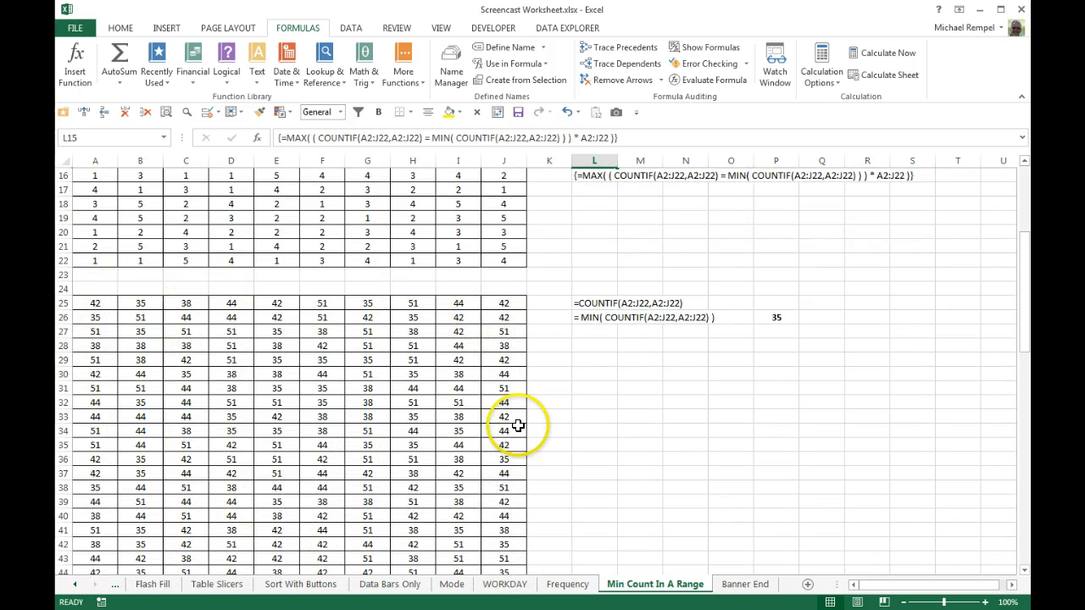
scroll(505, 511, up, 2)
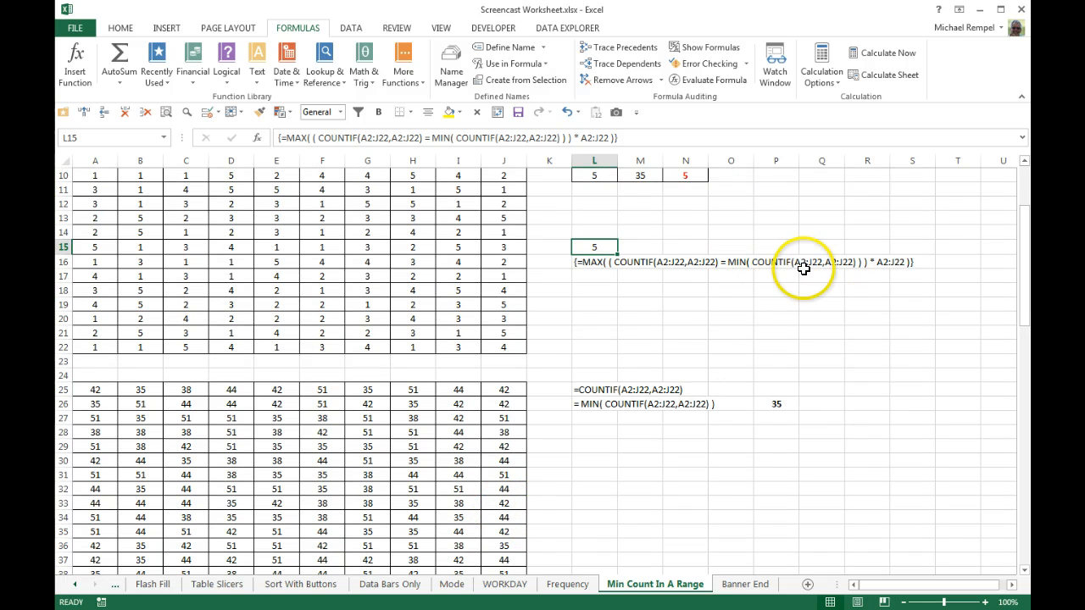
scroll(730, 429, up, 3)
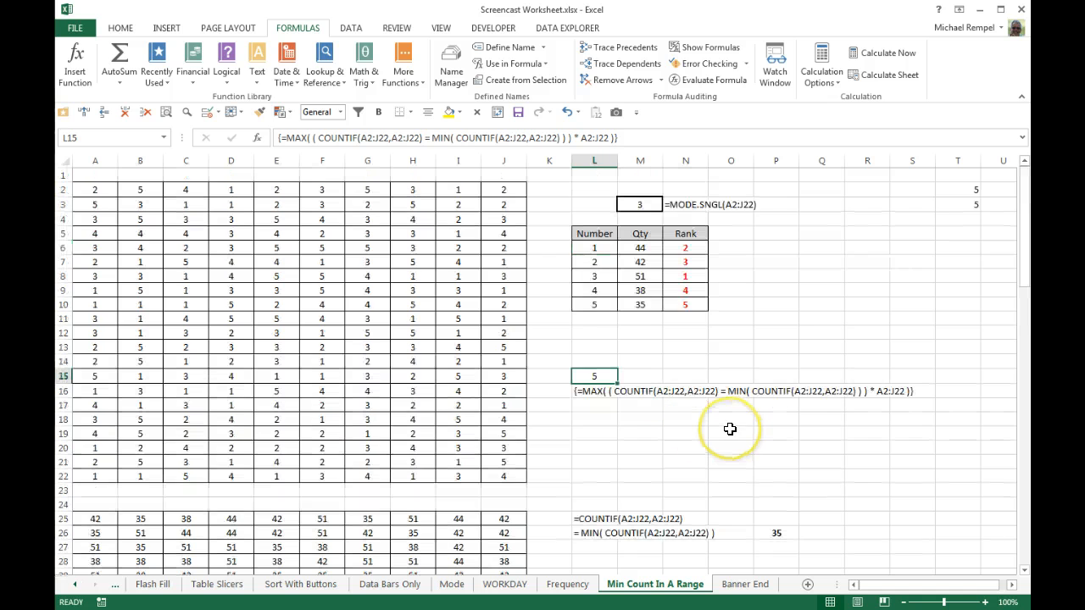
click(639, 305)
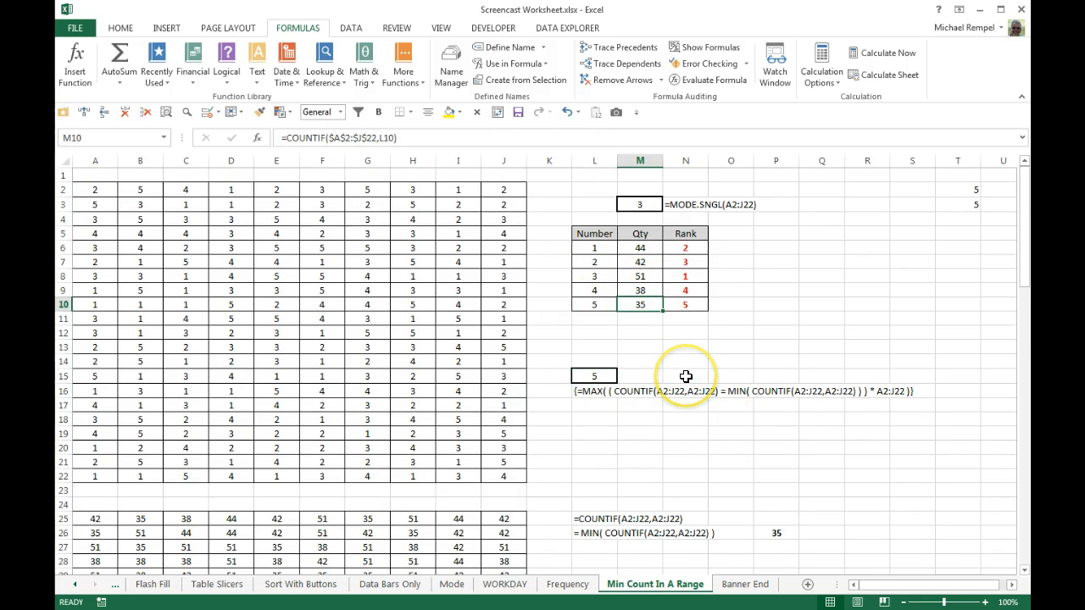
scroll(687, 376, down, 5)
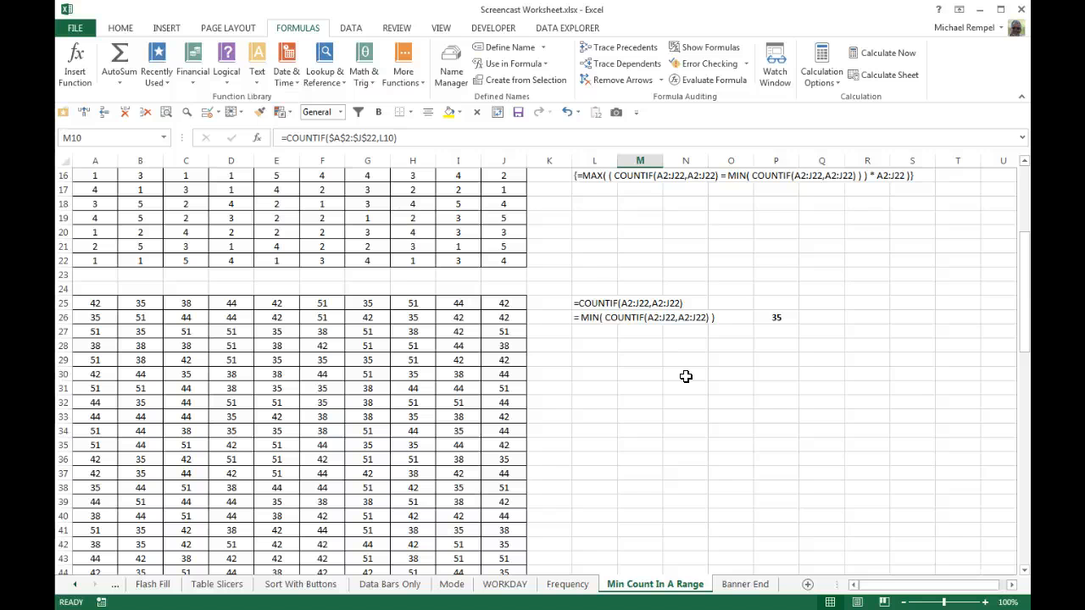
scroll(685, 376, up, 3)
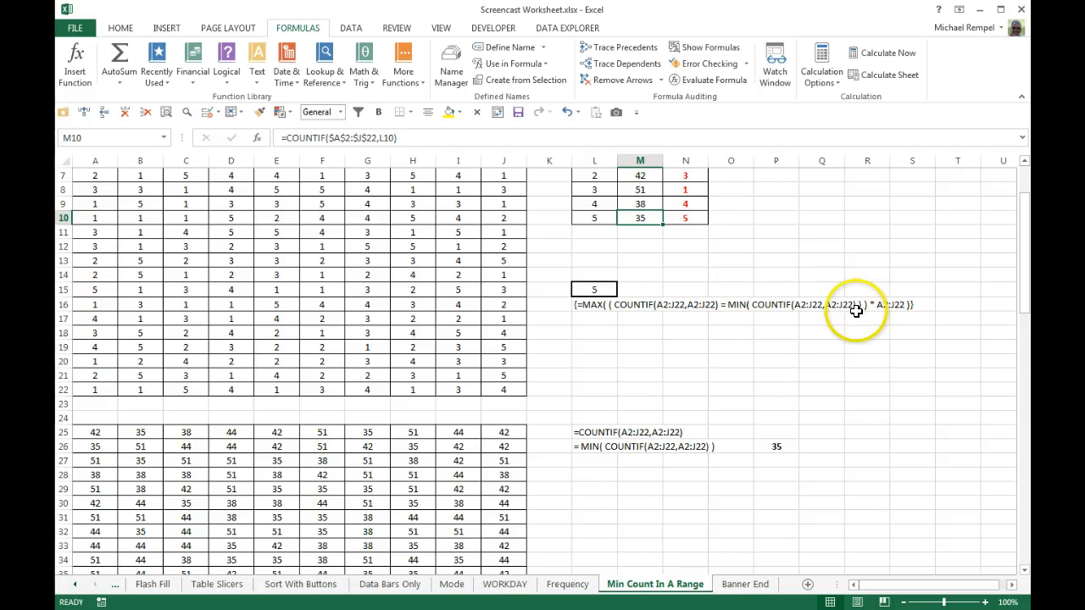
Compare the counts in B25 and G25 with their matching TRUE/FALSE cells B48 and G48.
scroll(708, 383, down, 12)
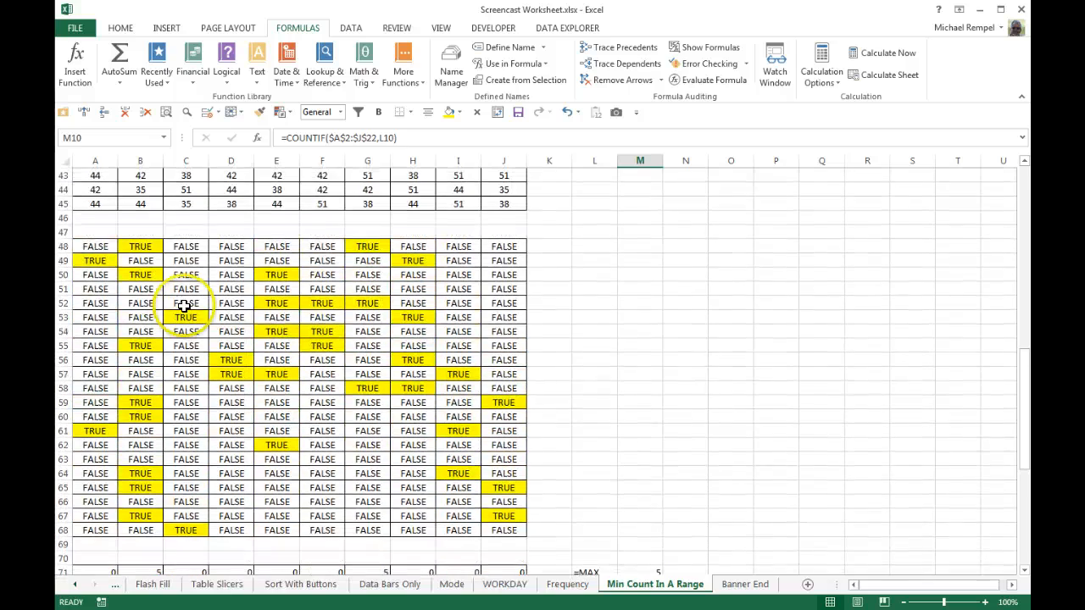
scroll(95, 246, up, 7)
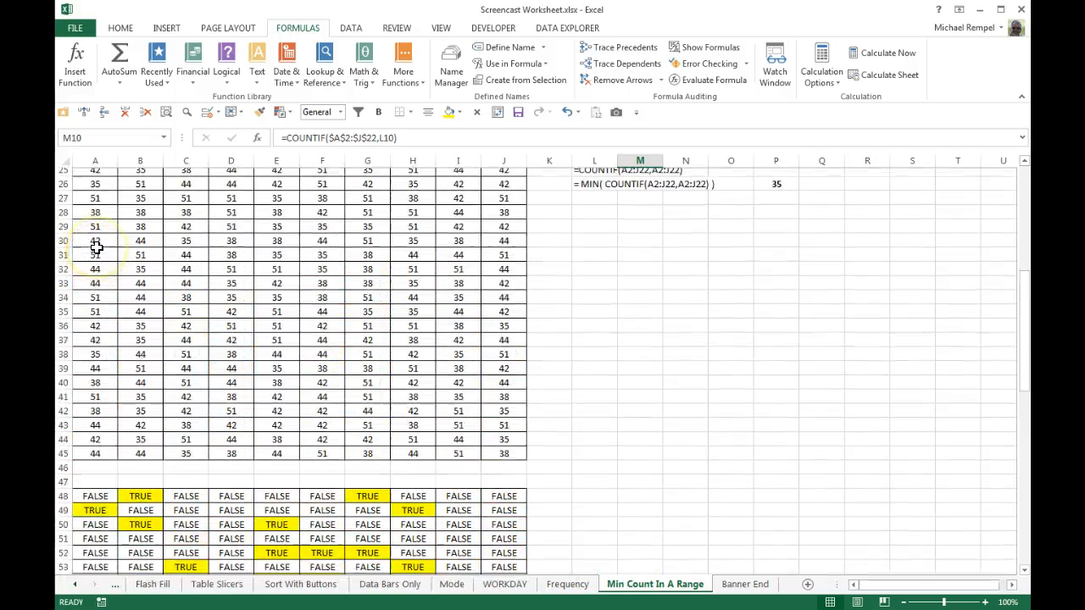
click(143, 218)
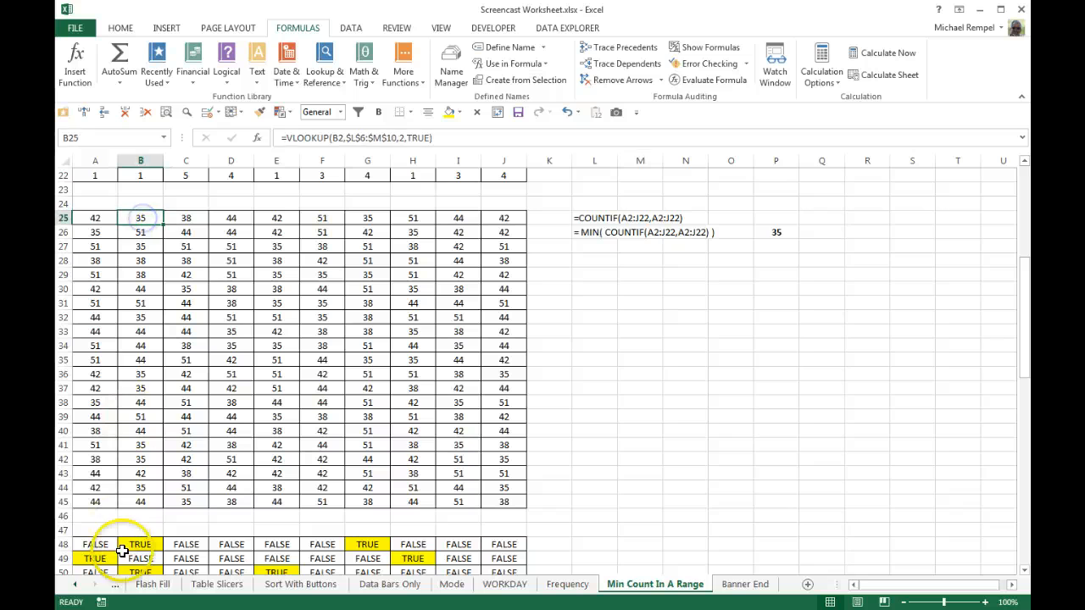
click(133, 540)
click(362, 220)
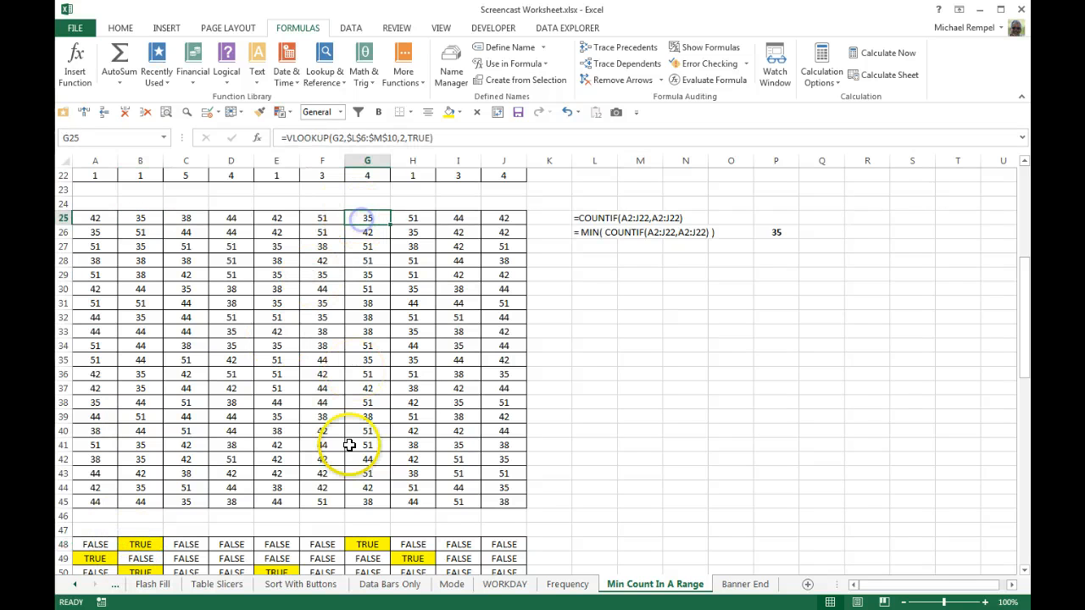
click(359, 544)
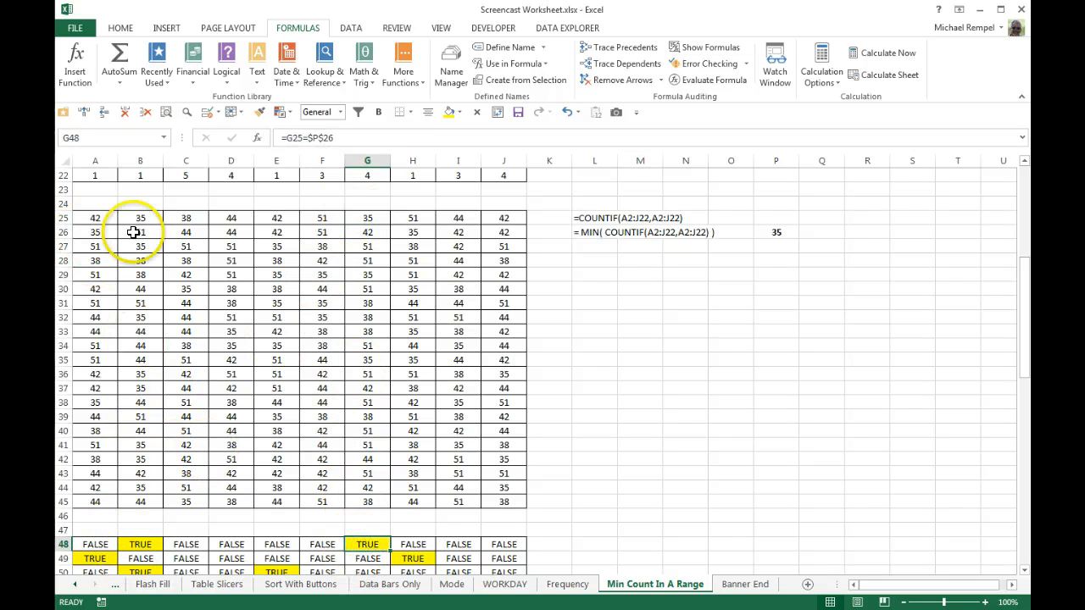
Relate the array formula's COUNTIF = MIN test to the TRUE/FALSE grid by inspecting the formulas in A48 and B48.
scroll(490, 418, up, 6)
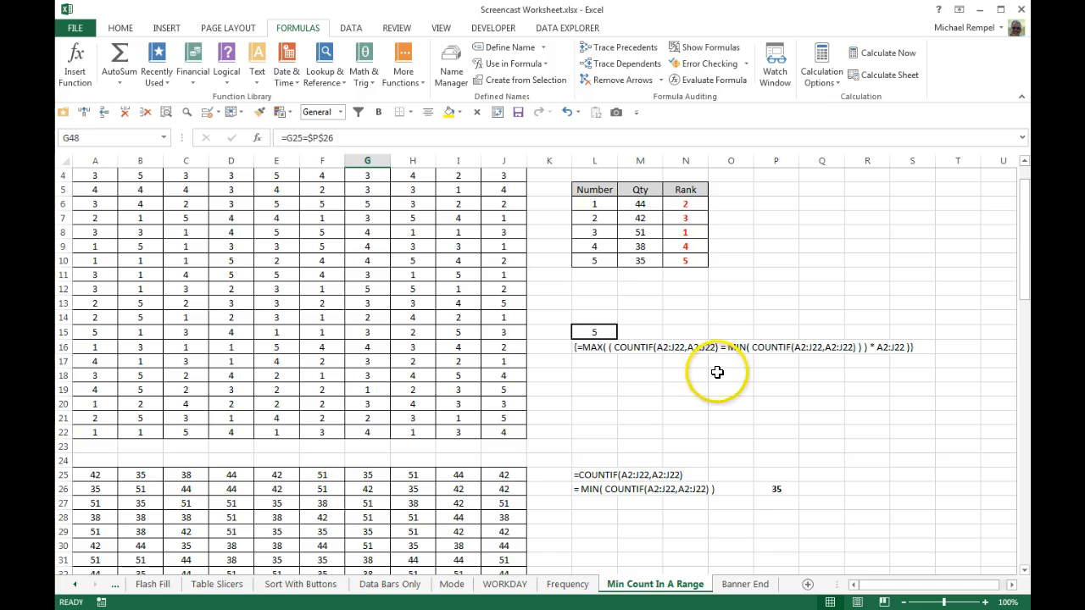
scroll(717, 372, down, 12)
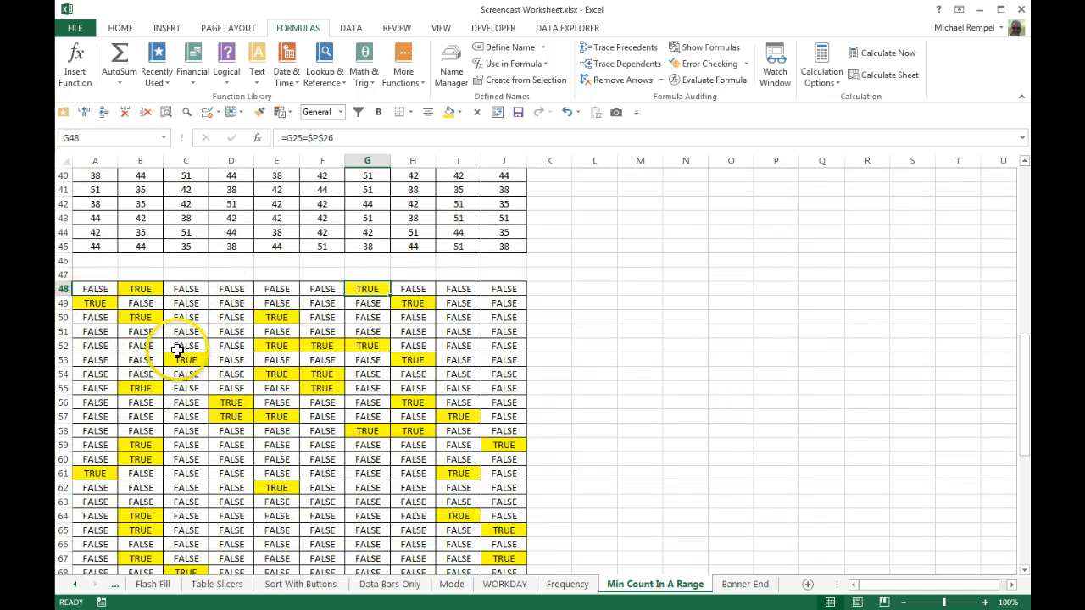
scroll(180, 348, down, 1)
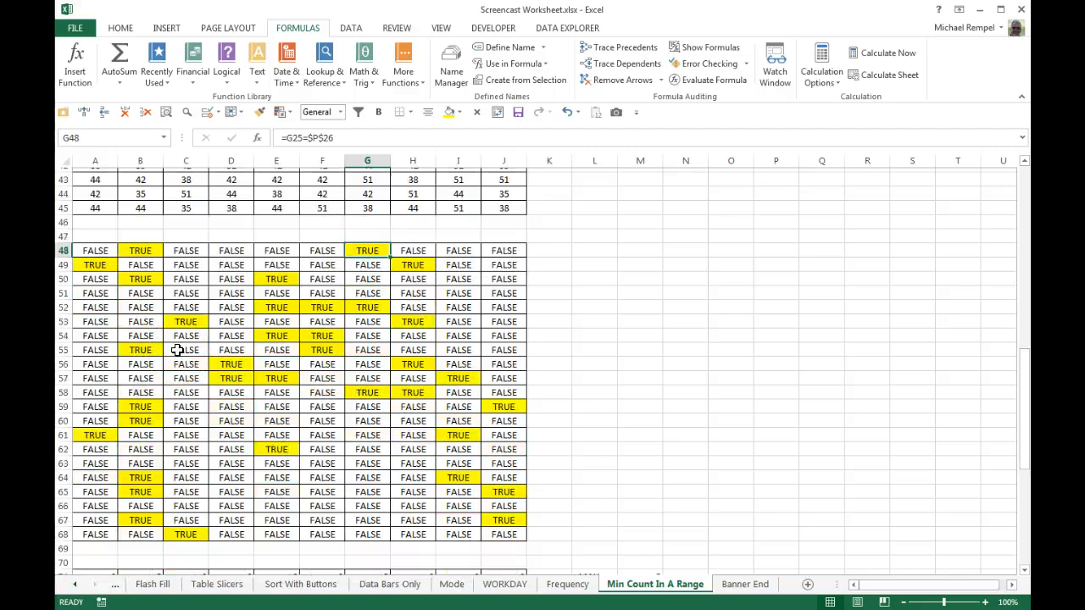
click(97, 244)
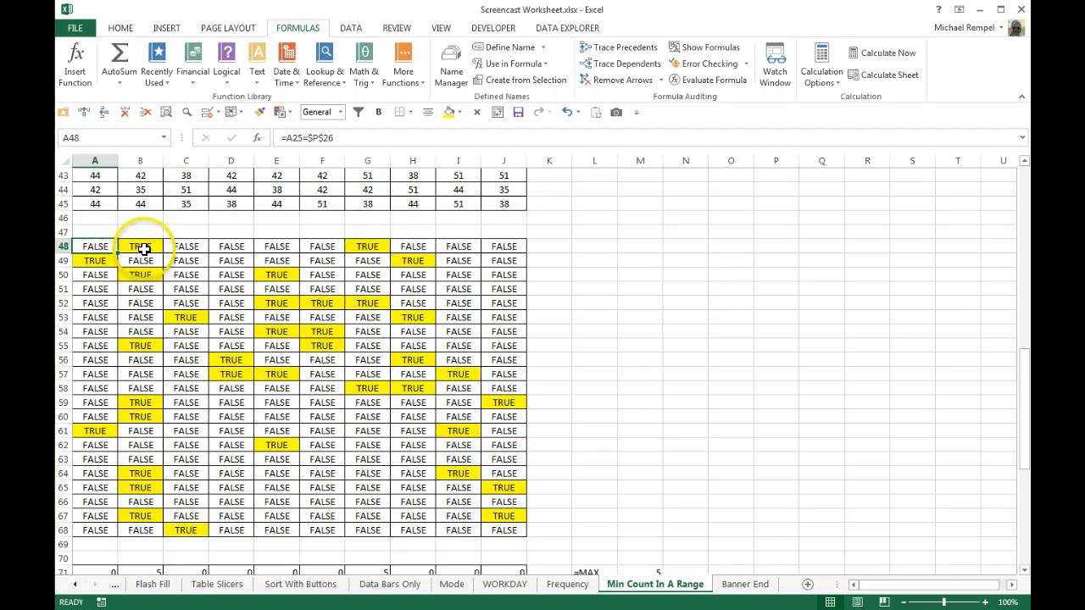
click(144, 247)
Trace the array formula's multiplication by A2:J22 for the first cell, from A2 and A48 to the product in A71.
scroll(199, 337, up, 12)
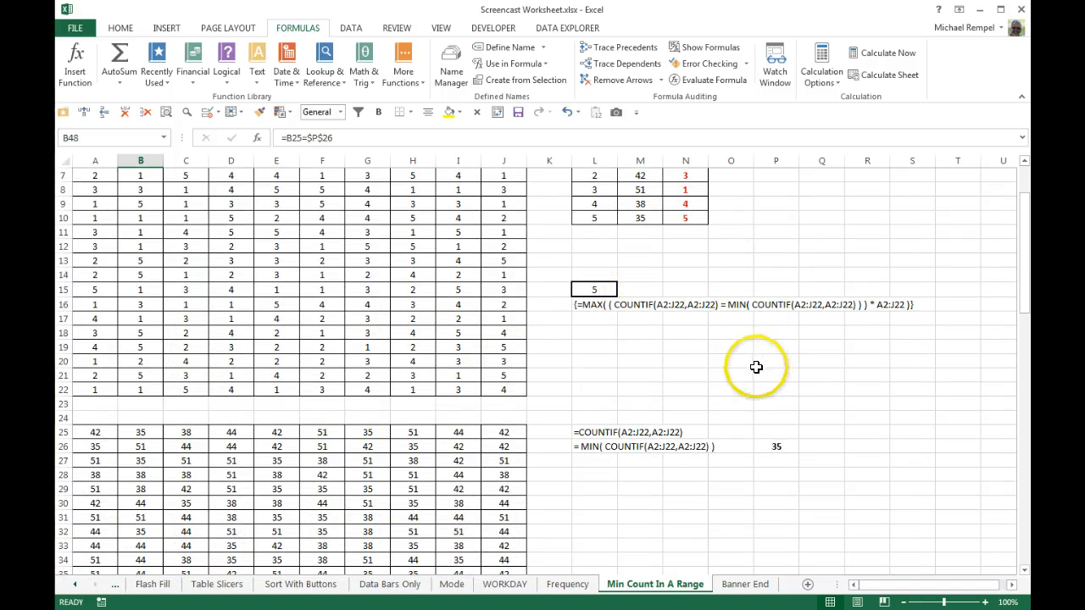
scroll(756, 366, down, 8)
scroll(371, 483, up, 8)
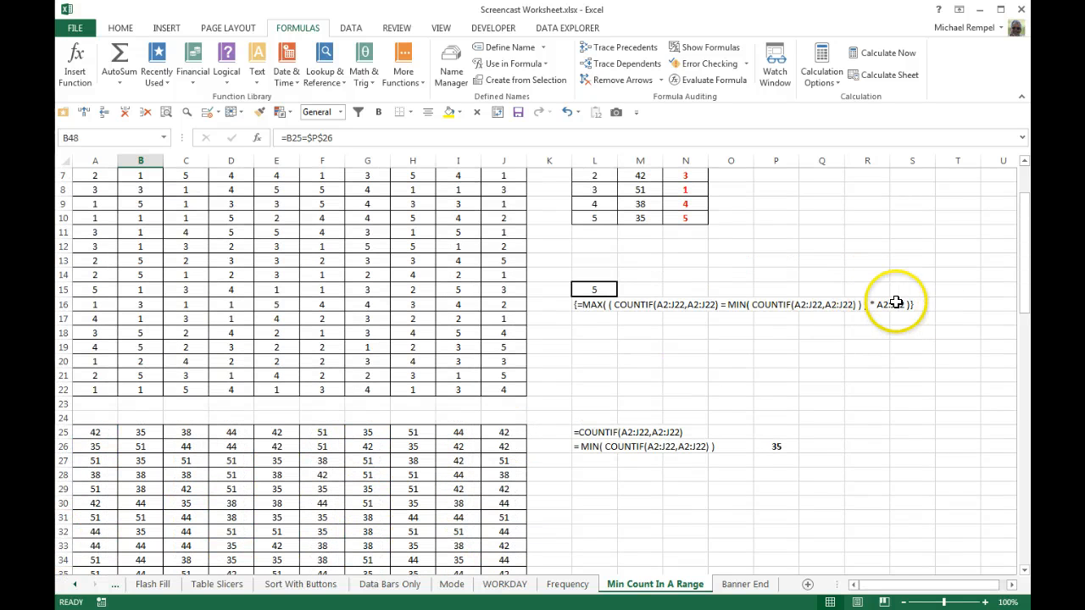
scroll(833, 343, up, 2)
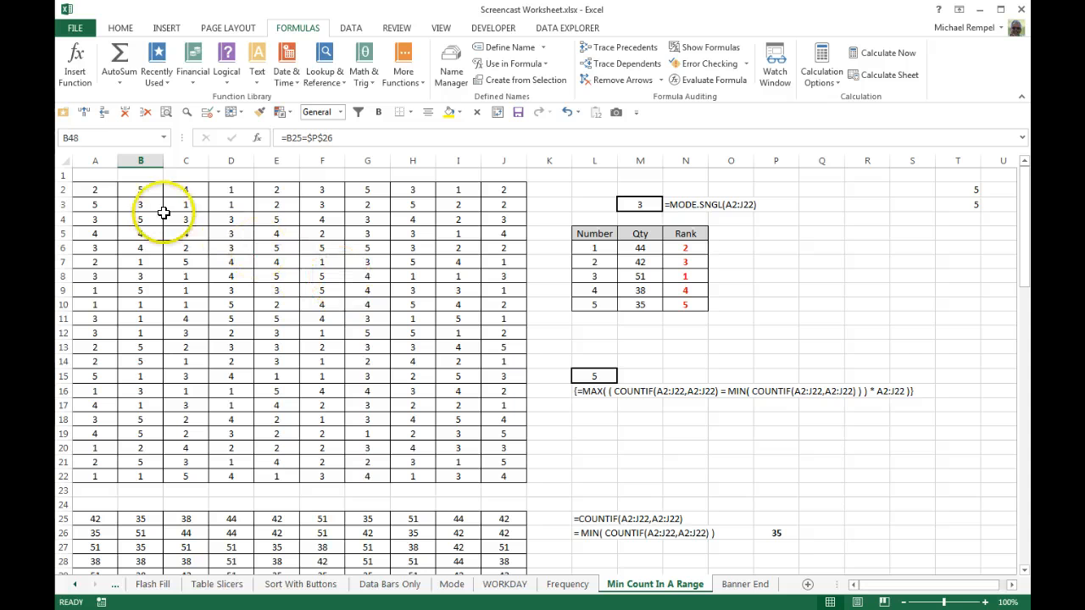
click(95, 189)
scroll(93, 326, down, 12)
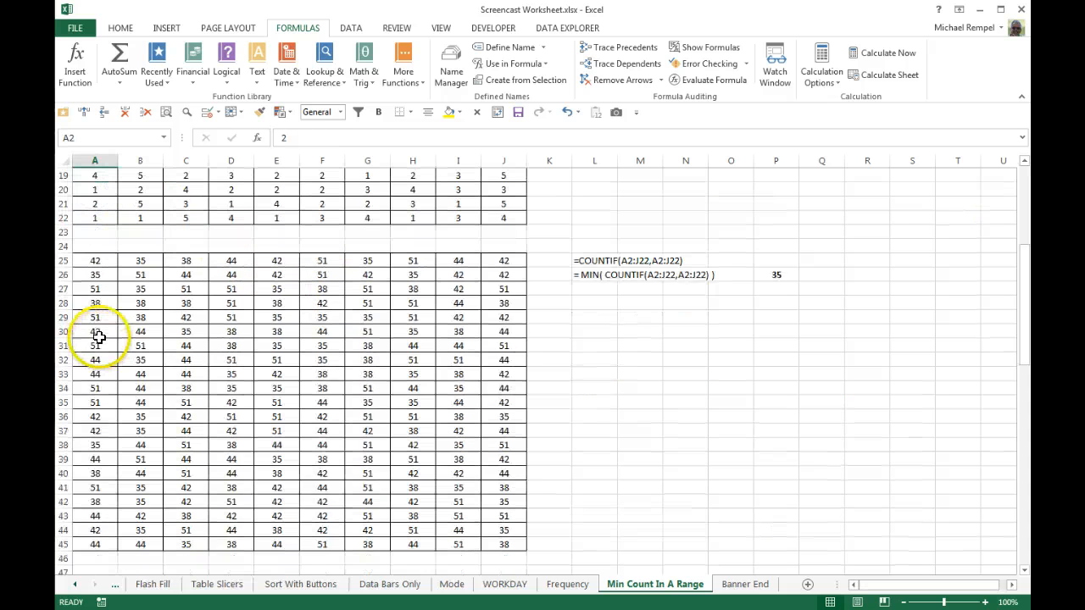
scroll(91, 323, down, 8)
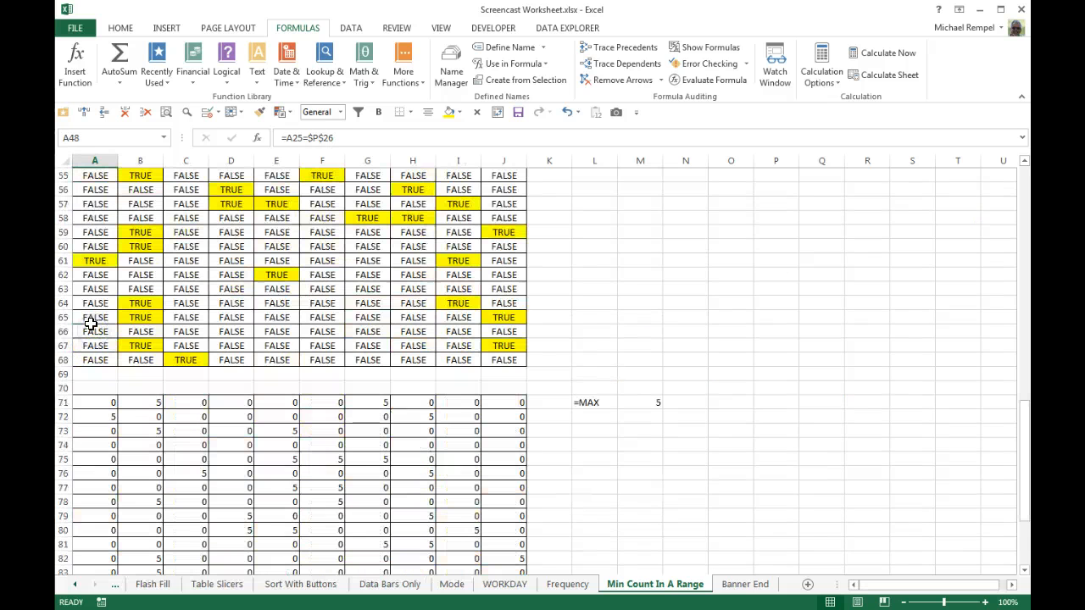
click(93, 316)
scroll(94, 313, up, 20)
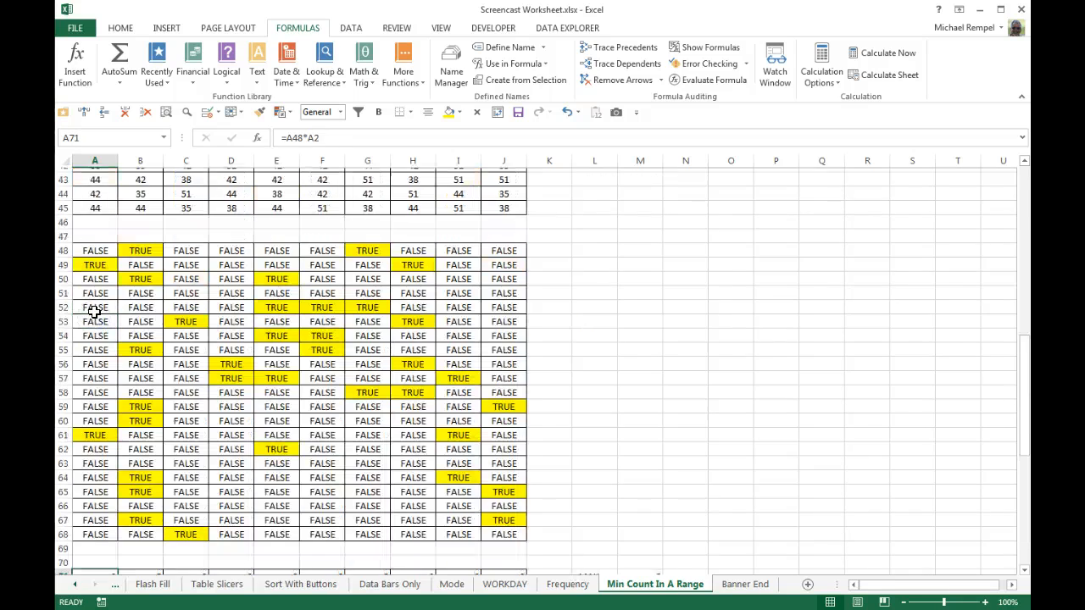
Trace the array formula's multiplication by A2:J22 for the second cell, from B2 and B48 to the product in B71.
click(140, 189)
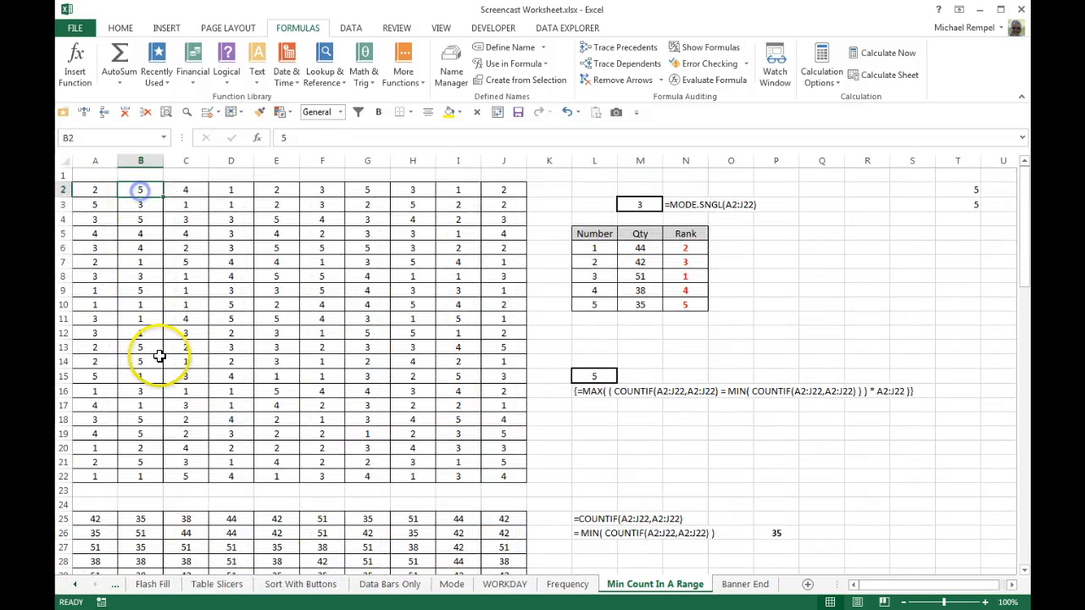
scroll(158, 356, down, 11)
click(140, 375)
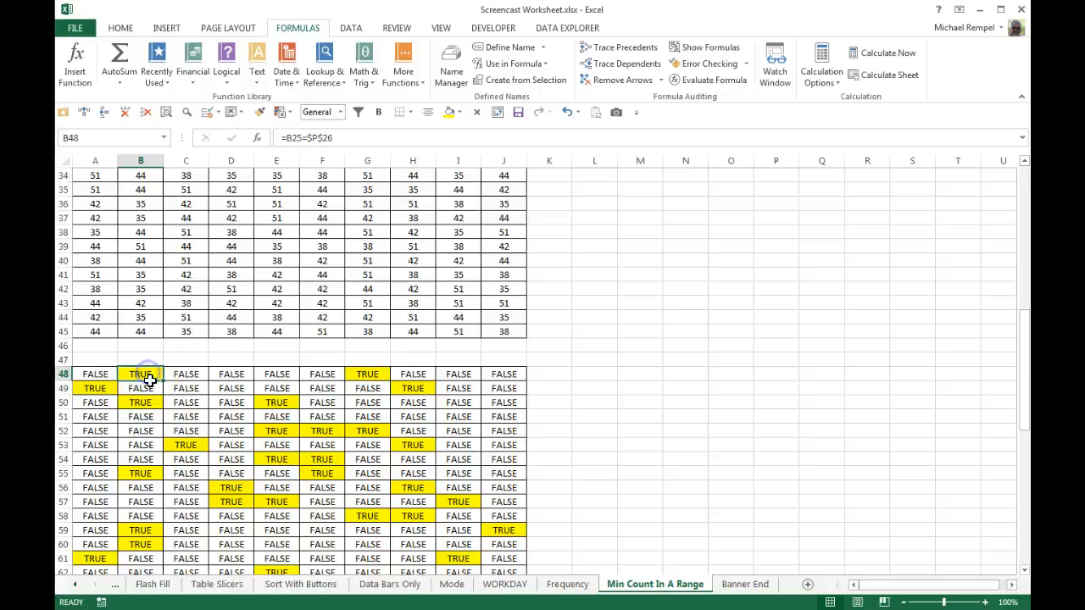
scroll(146, 378, down, 10)
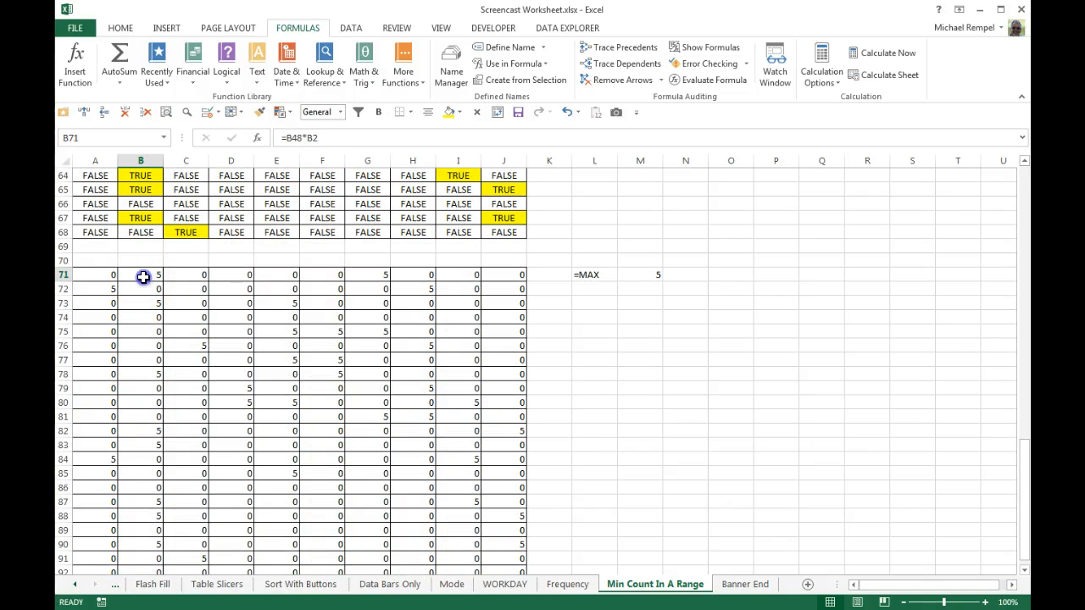
scroll(166, 377, up, 13)
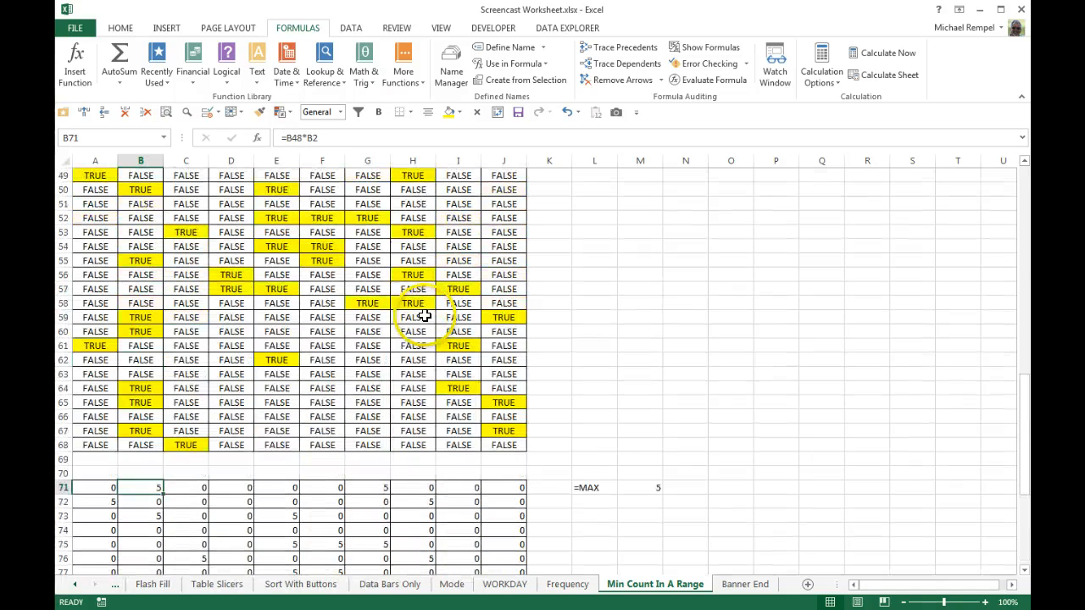
scroll(424, 316, up, 6)
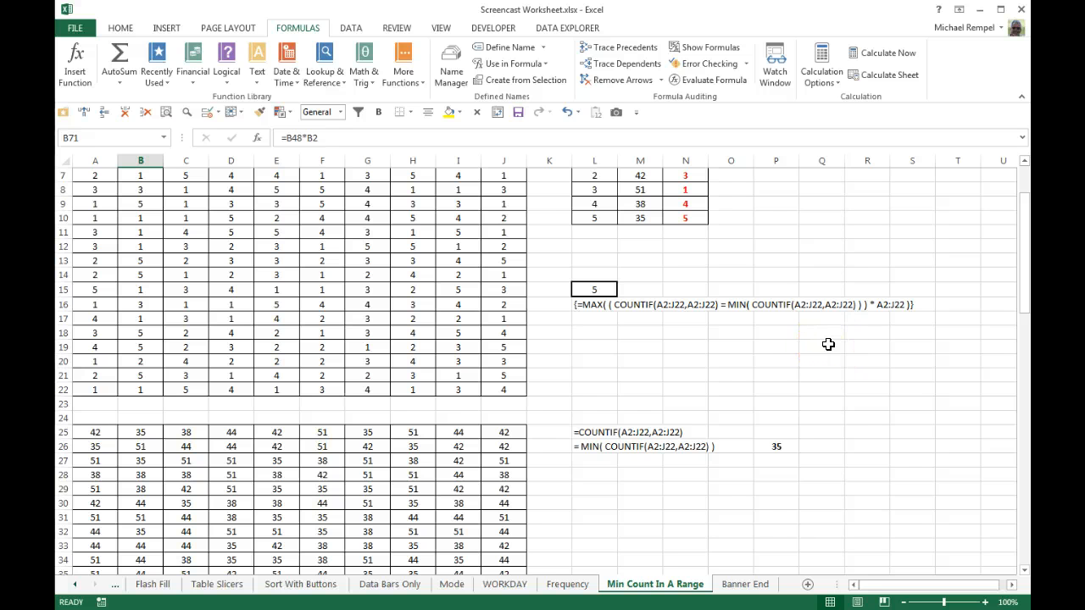
scroll(542, 382, up, 2)
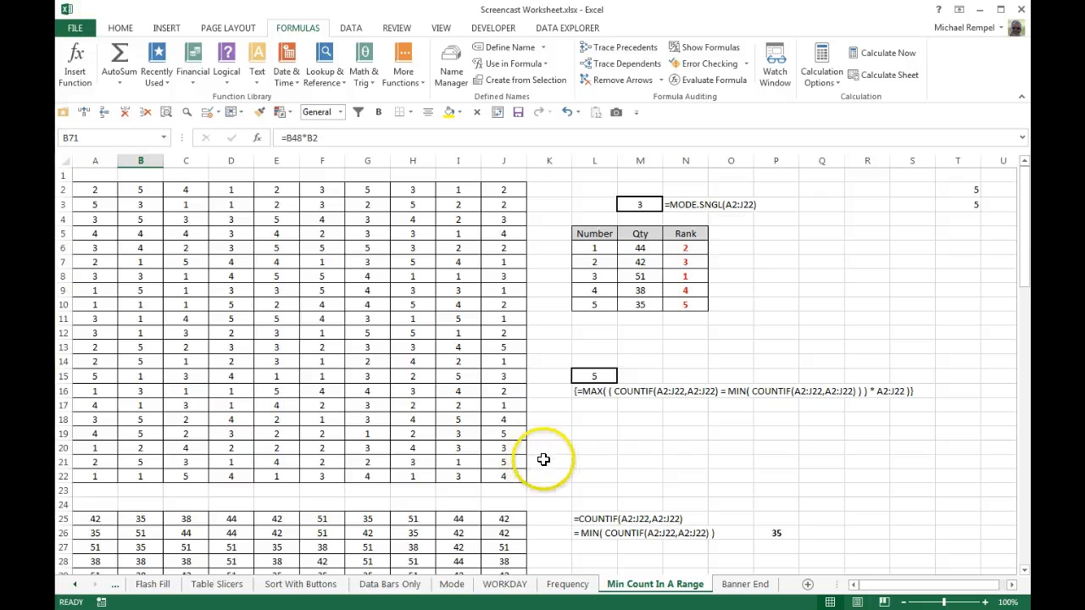
Relate the formula's MAX part to the product grid from A71 and the result in L71:M71, and compare it with L10:M10.
scroll(543, 460, down, 20)
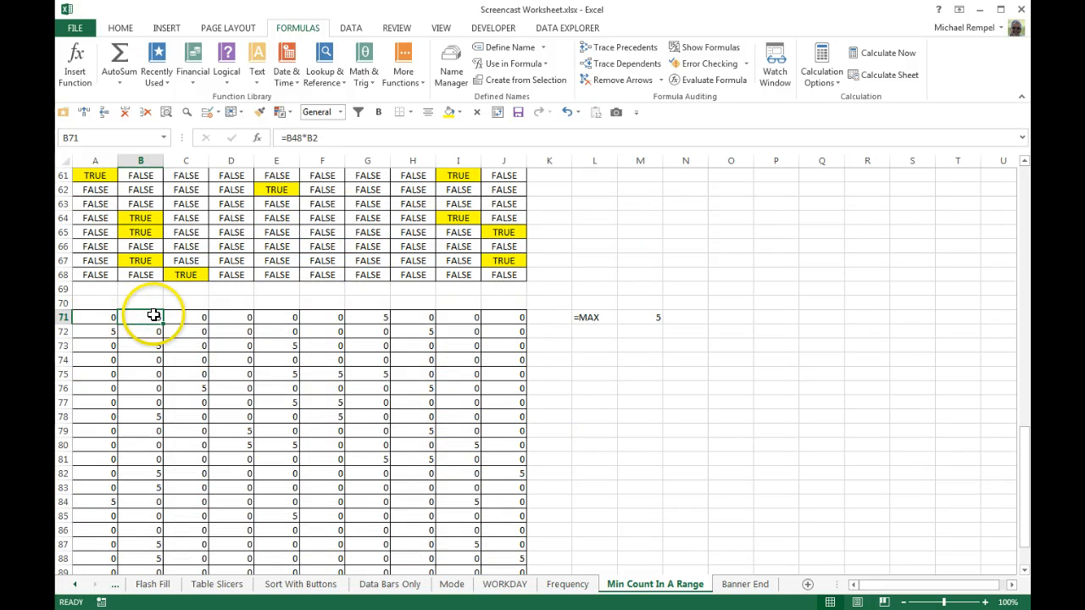
scroll(154, 317, up, 20)
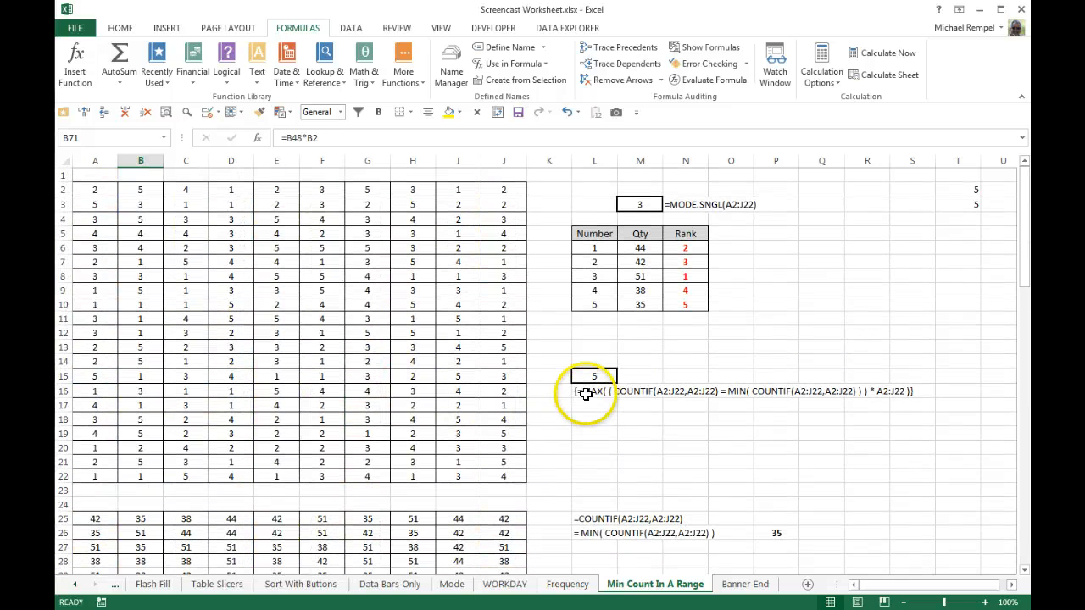
scroll(592, 397, down, 19)
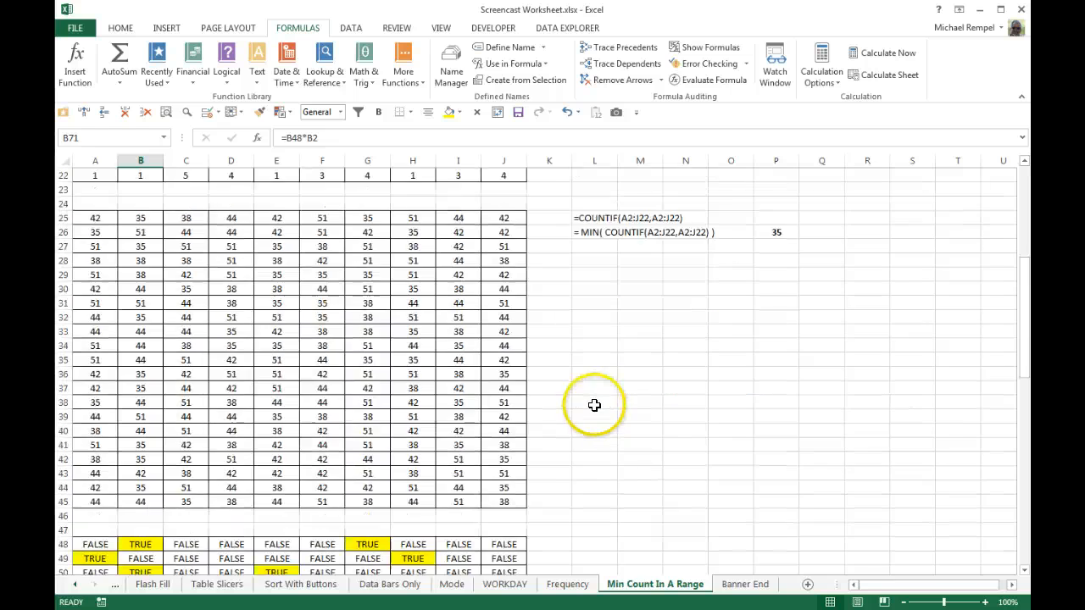
drag(584, 362, 638, 361)
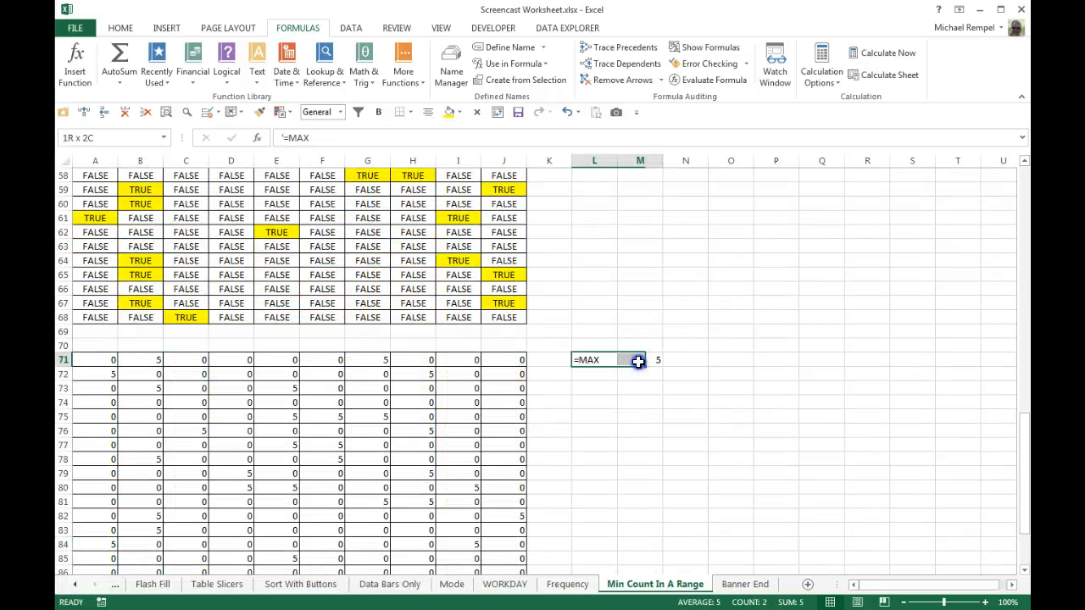
scroll(625, 424, up, 19)
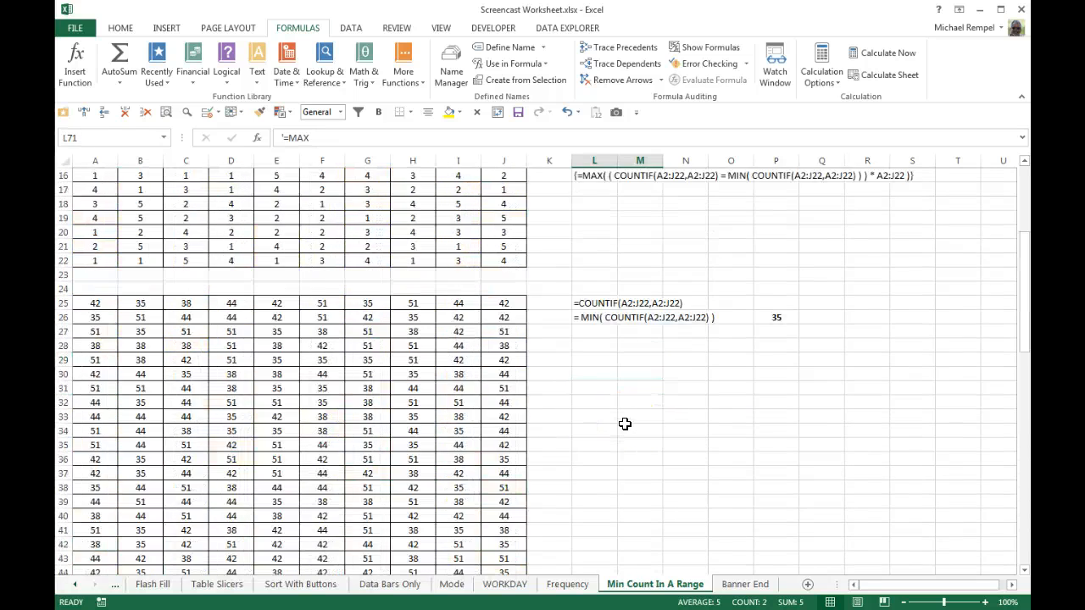
drag(604, 305, 634, 307)
click(601, 364)
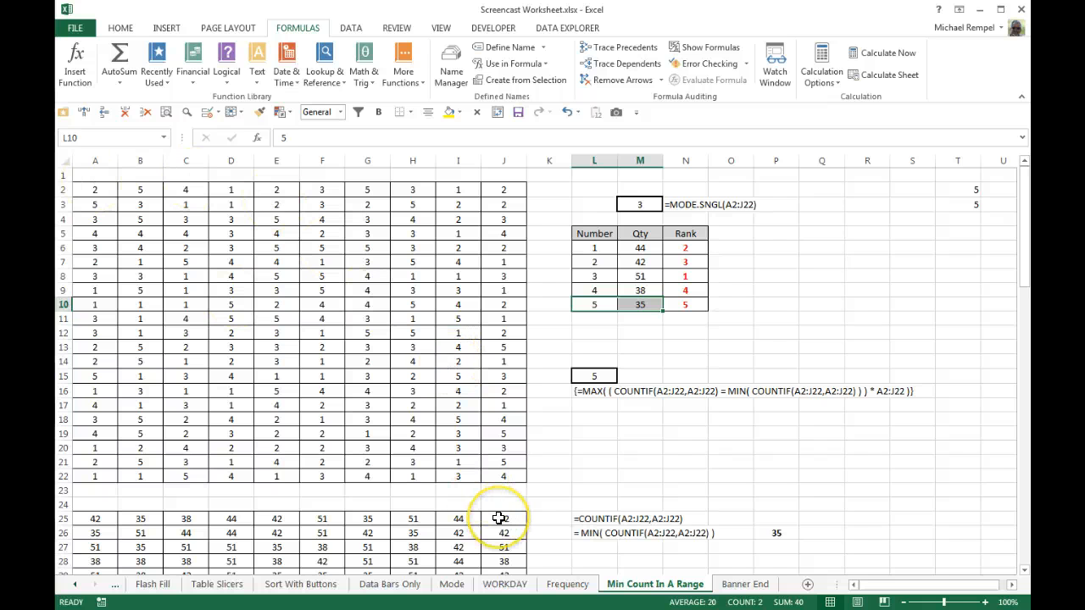
Start Evaluate Formula on the array formula in L15 and evaluate its first COUNTIF(A2:J22,A2:J22).
click(590, 448)
click(590, 372)
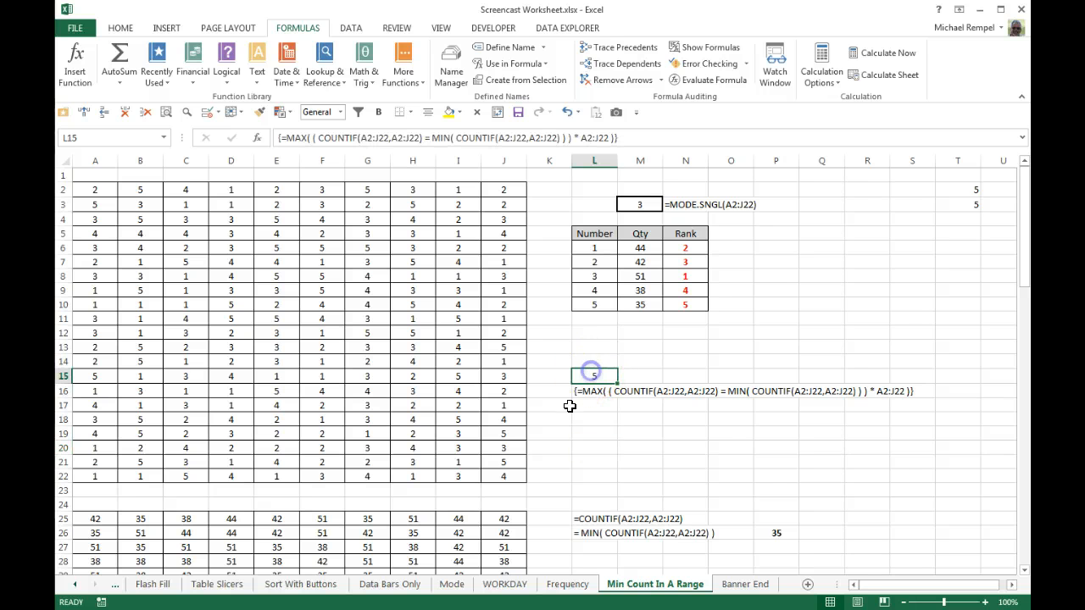
click(700, 79)
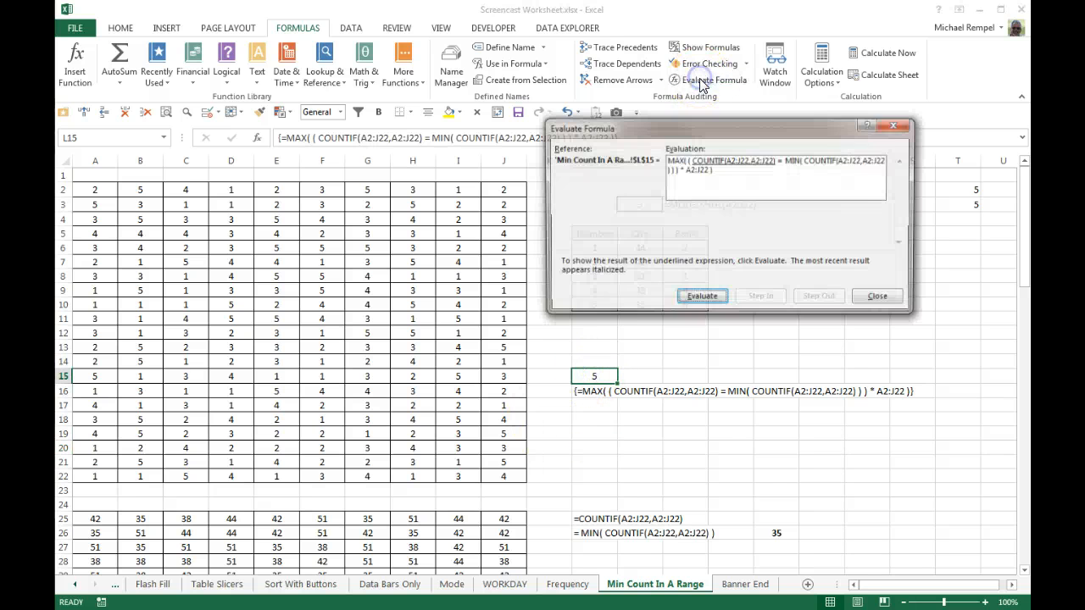
drag(653, 116, 427, 119)
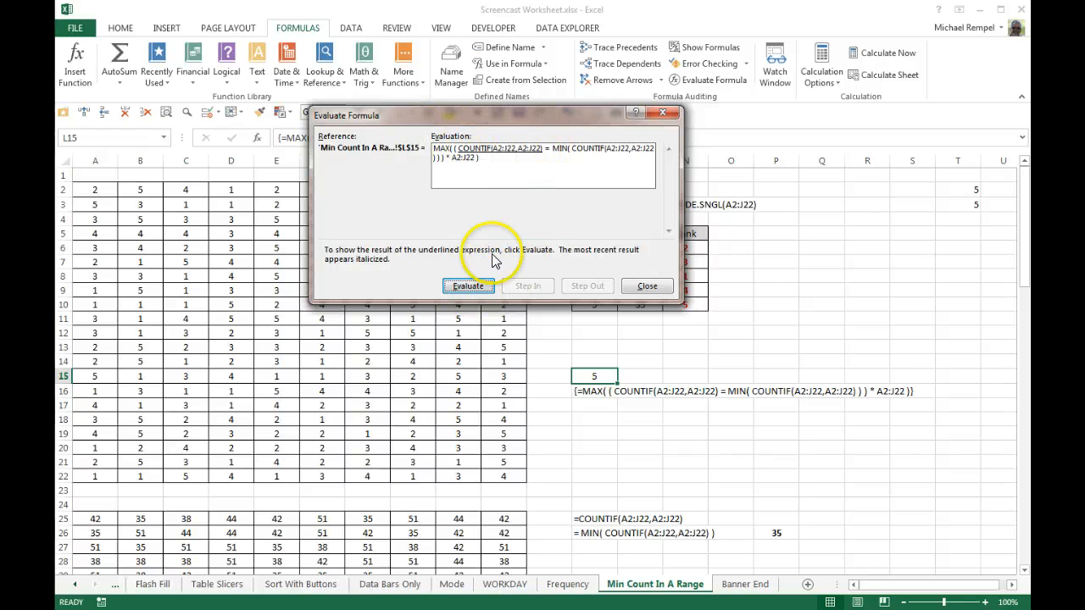
click(468, 285)
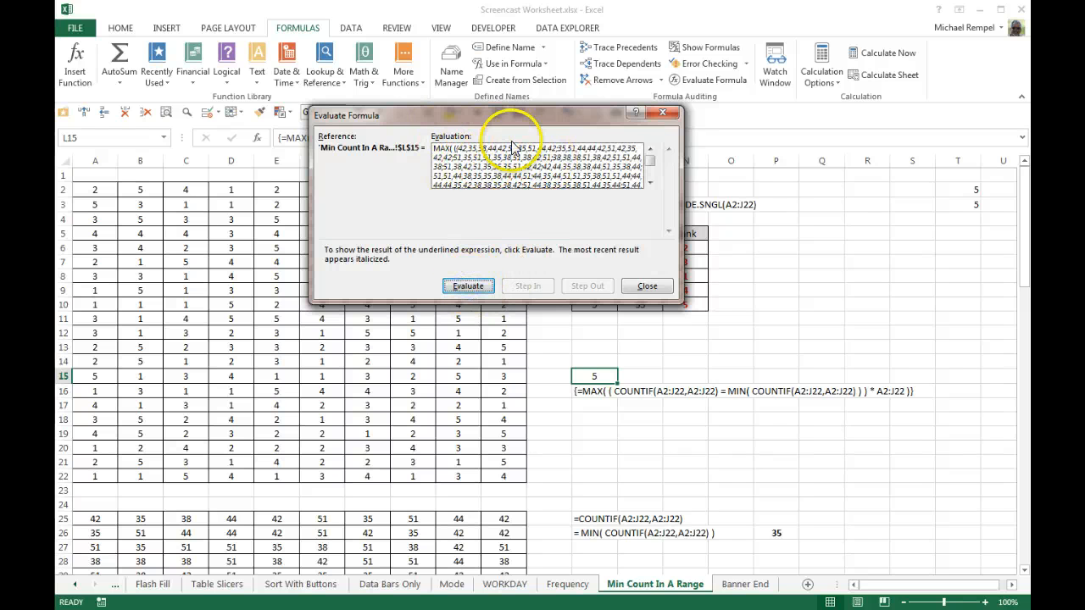
click(648, 184)
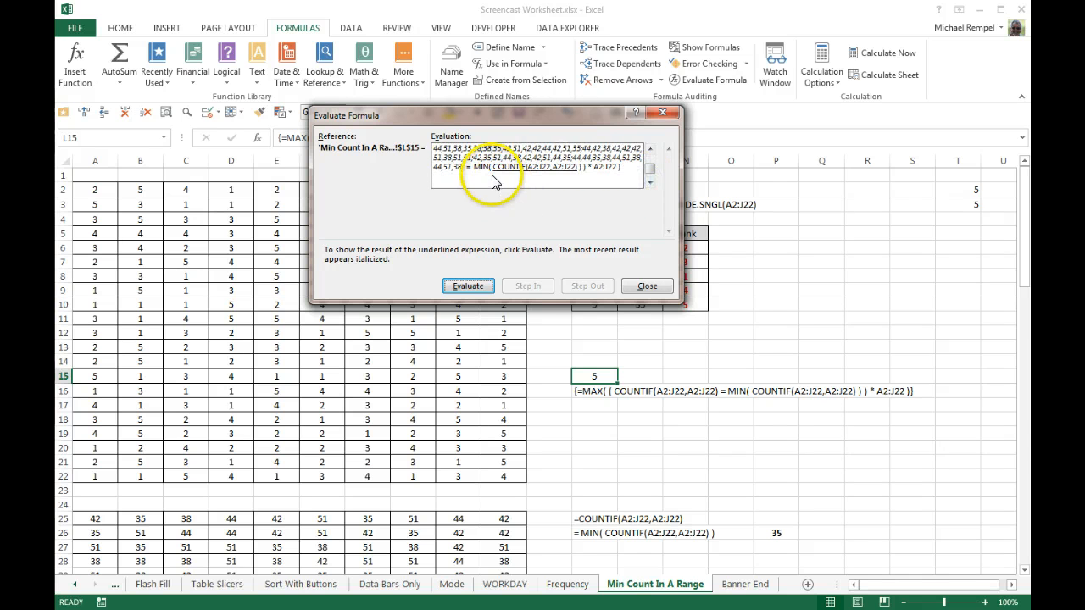
Evaluate the COUNTIF(A2:J22,A2:J22) inside MIN and review the array of counts.
click(468, 285)
click(648, 183)
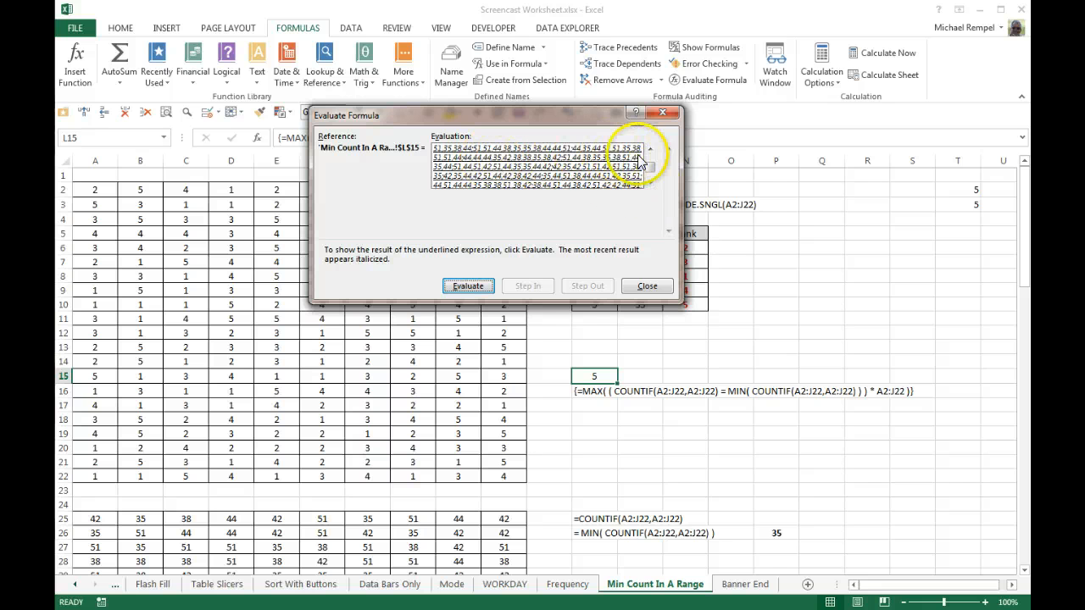
click(650, 150)
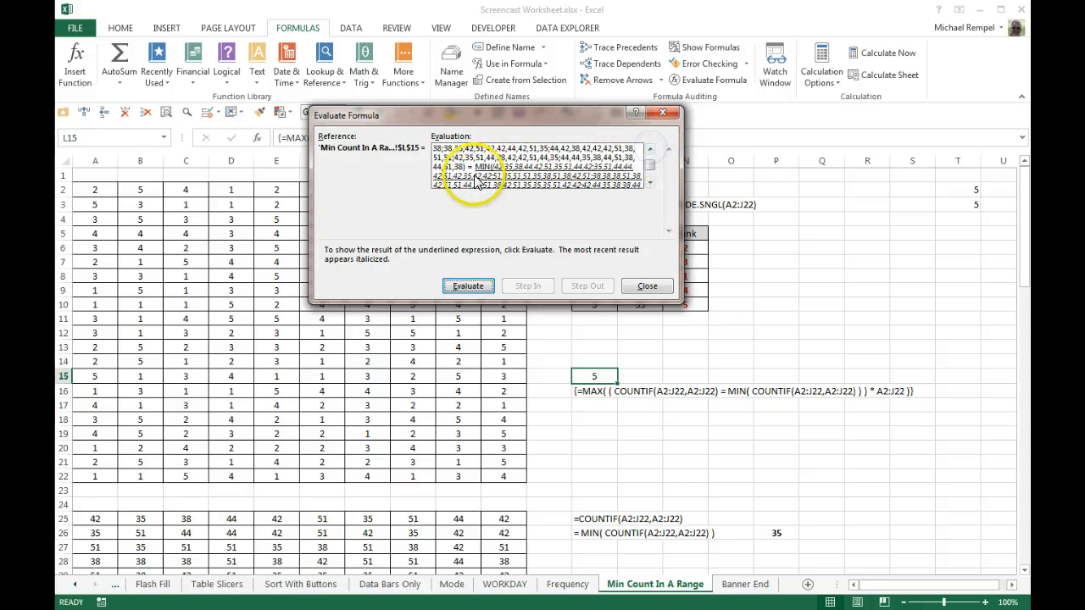
Evaluate the MIN function and the comparison of the counts with the minimum.
click(458, 287)
click(649, 185)
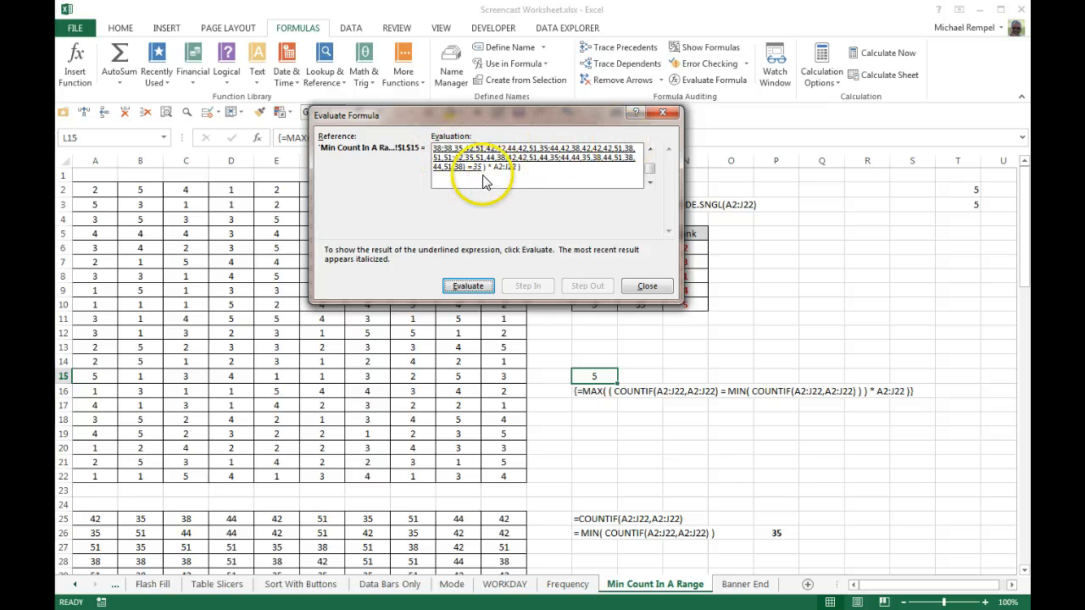
click(475, 289)
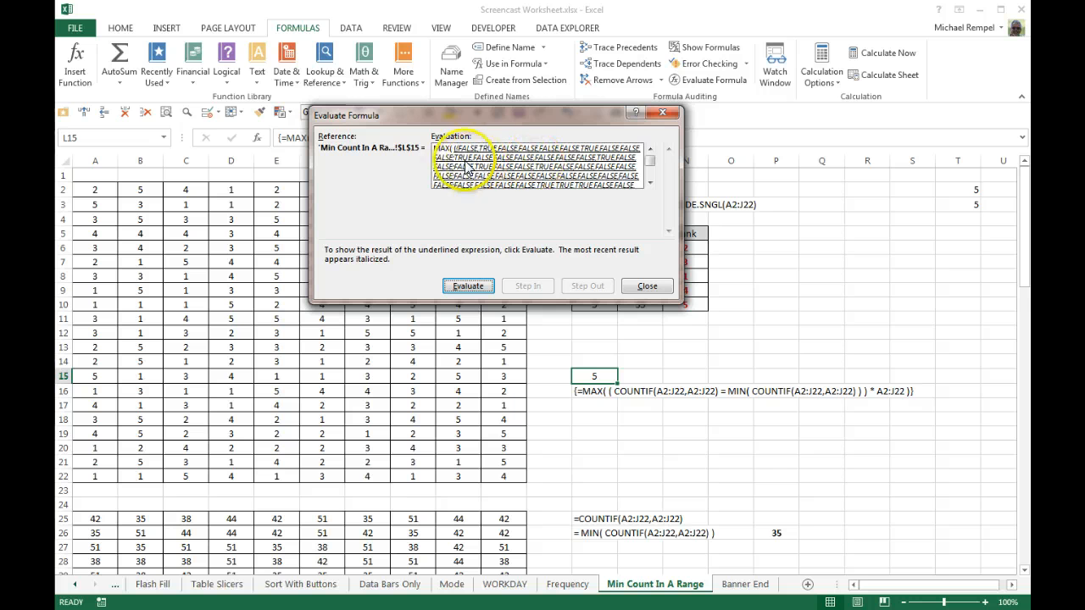
Evaluate the multiplication by A2:J22, review the product array, and finish with the MAX evaluation before closing Evaluate Formula.
click(458, 288)
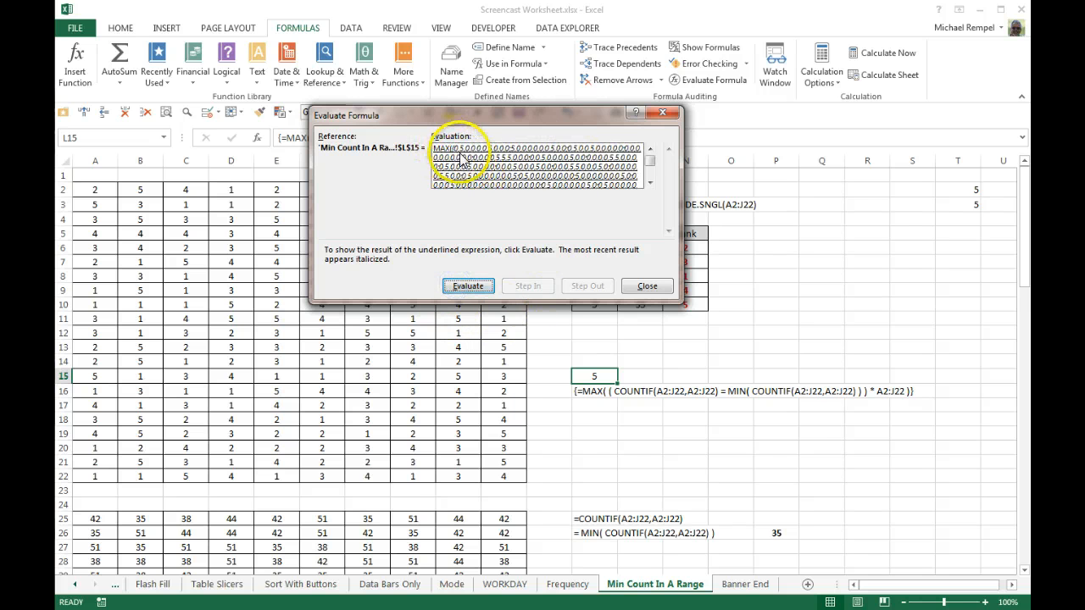
click(650, 183)
click(649, 183)
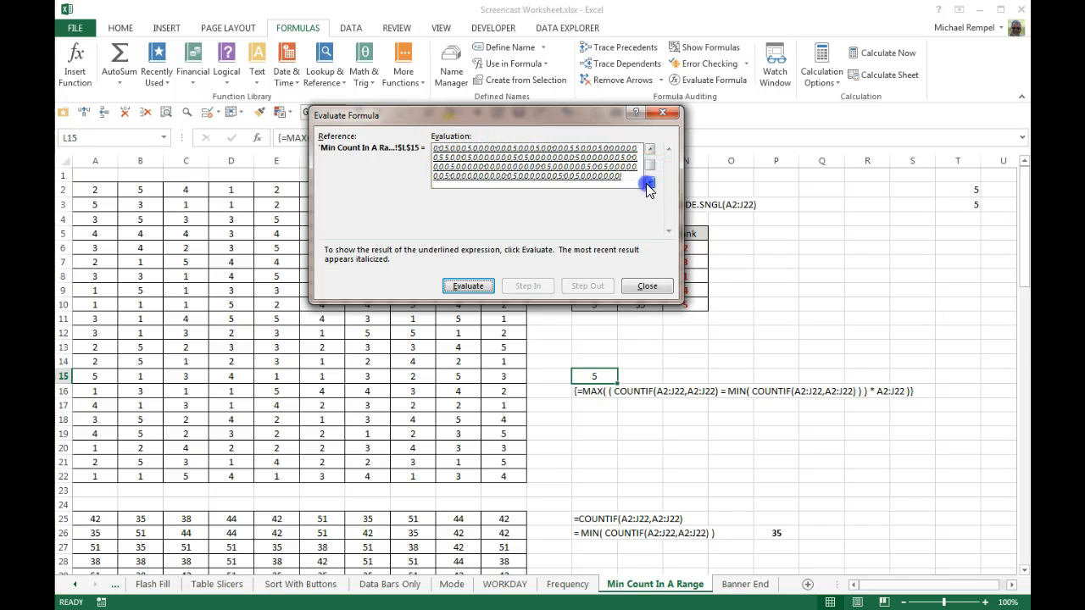
click(652, 171)
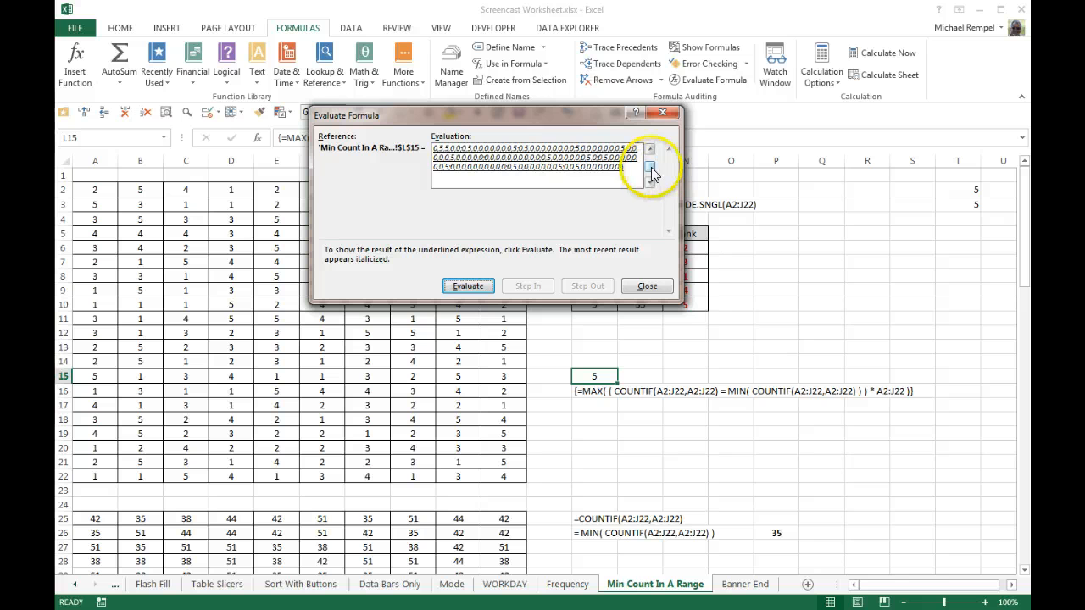
drag(649, 161, 650, 152)
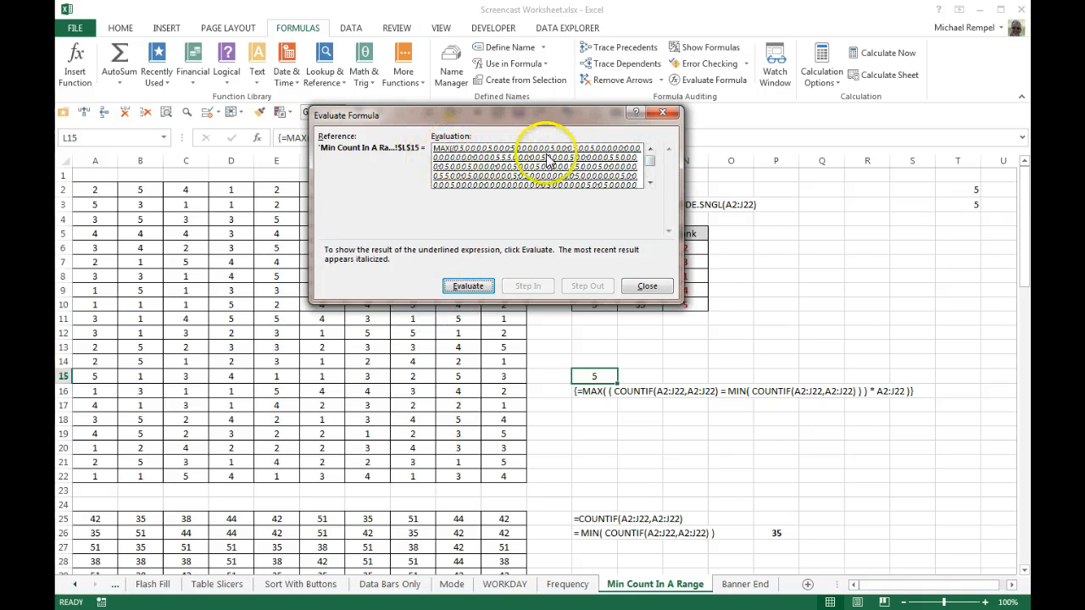
click(464, 285)
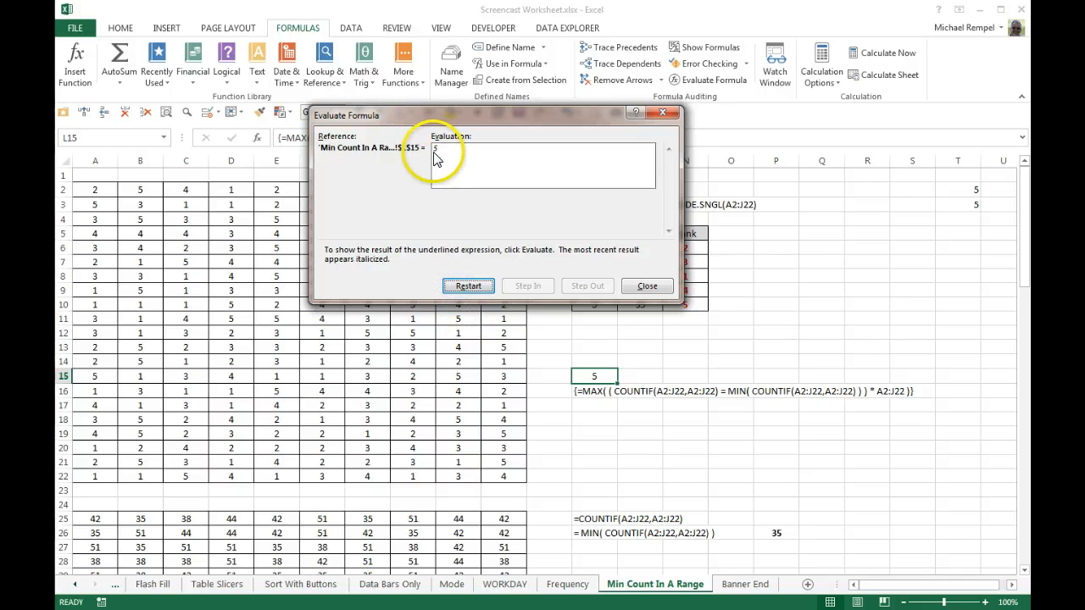
click(646, 287)
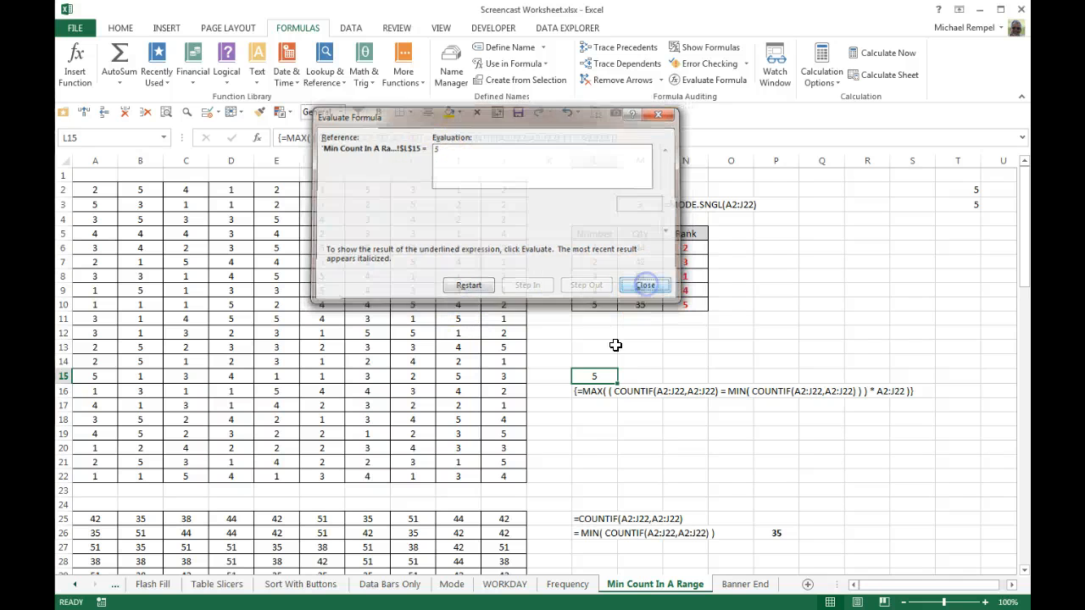